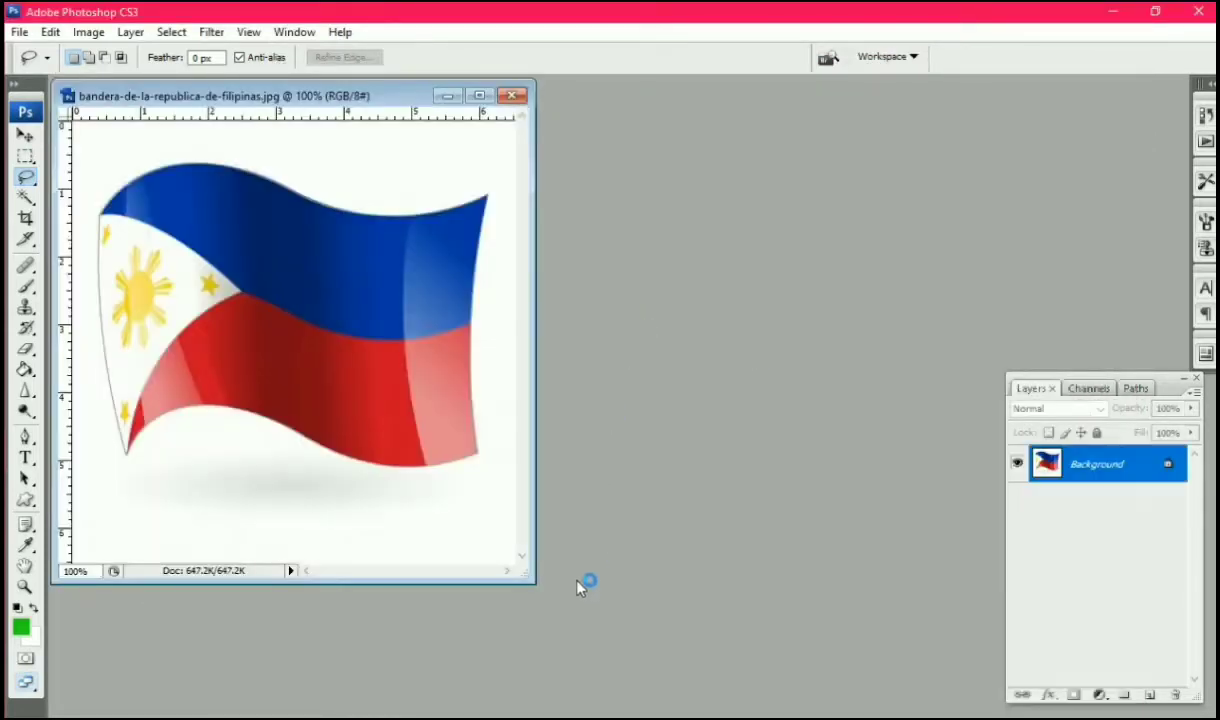
- Enlarge the document window around the flag image and zoom in to 1200%
{"action": "left_click_drag", "start_coordinate": [530, 580], "coordinate": [805, 673]}
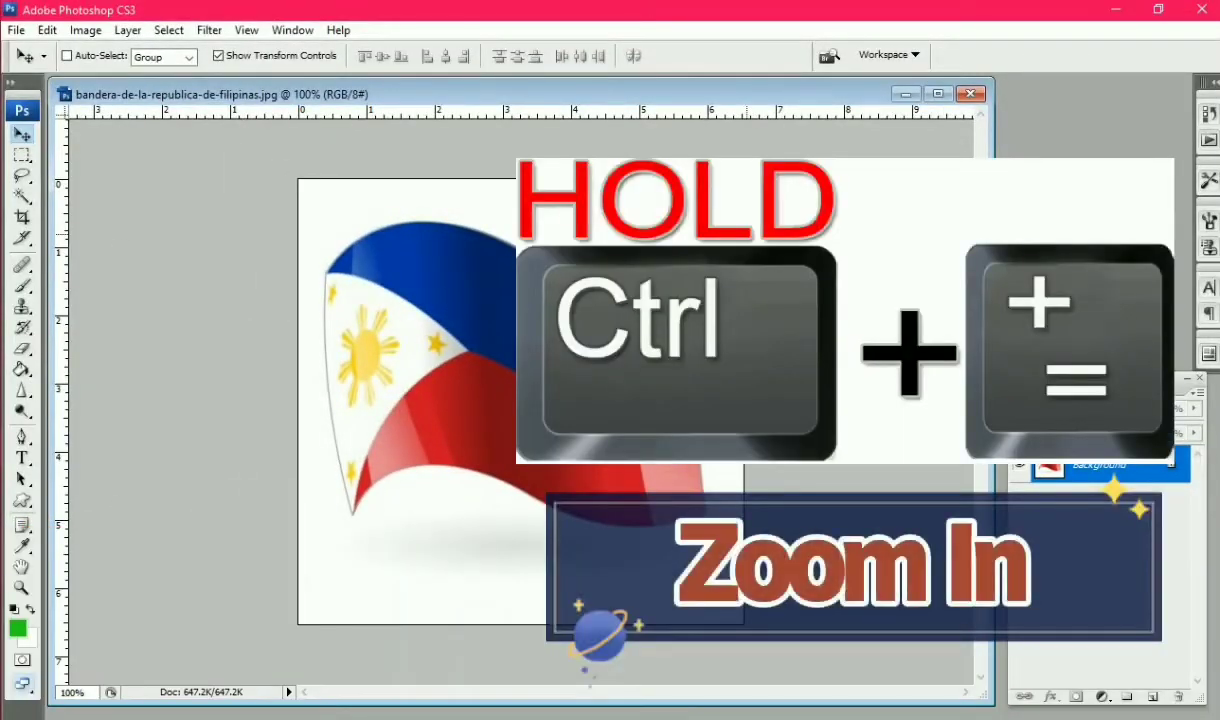
{"action": "key", "text": "ctrl+equal"}
{"action": "key", "text": "ctrl+equal"}
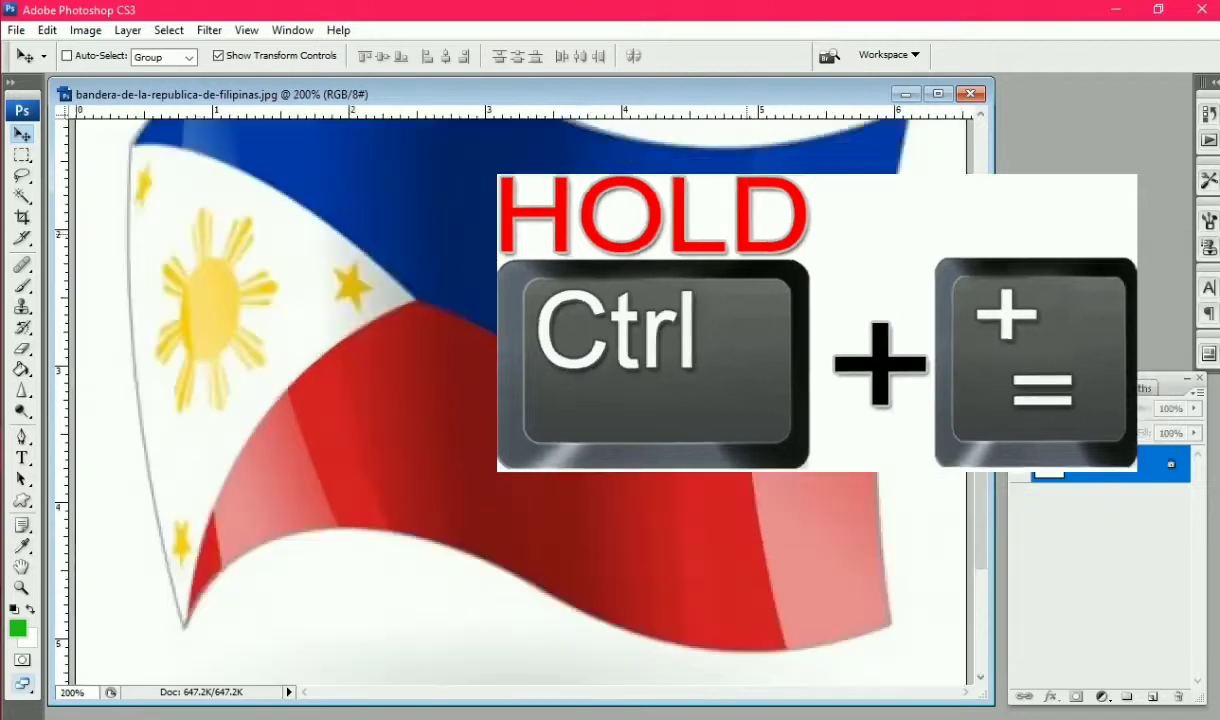
{"action": "key", "text": "ctrl+equal"}
{"action": "key", "text": "ctrl+equal"}
{"action": "key", "text": "ctrl+equal"}
{"action": "key", "text": "ctrl+equal"}
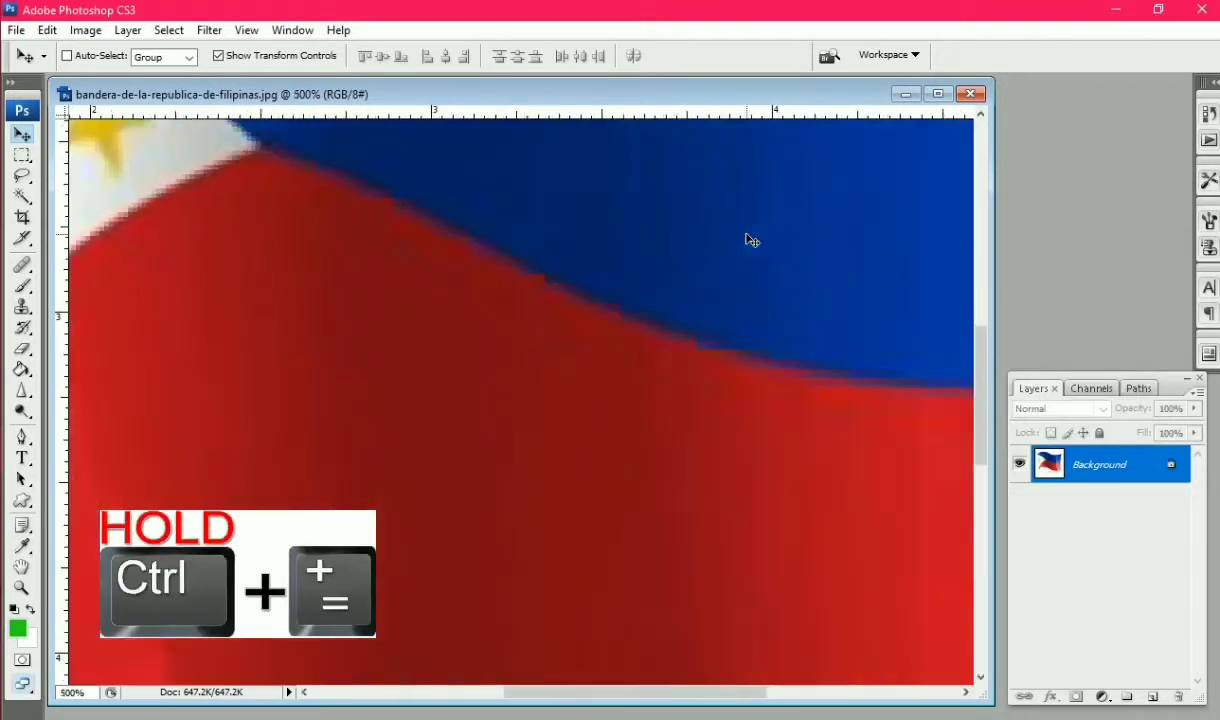
{"action": "key", "text": "ctrl+equal"}
{"action": "key", "text": "ctrl+equal"}
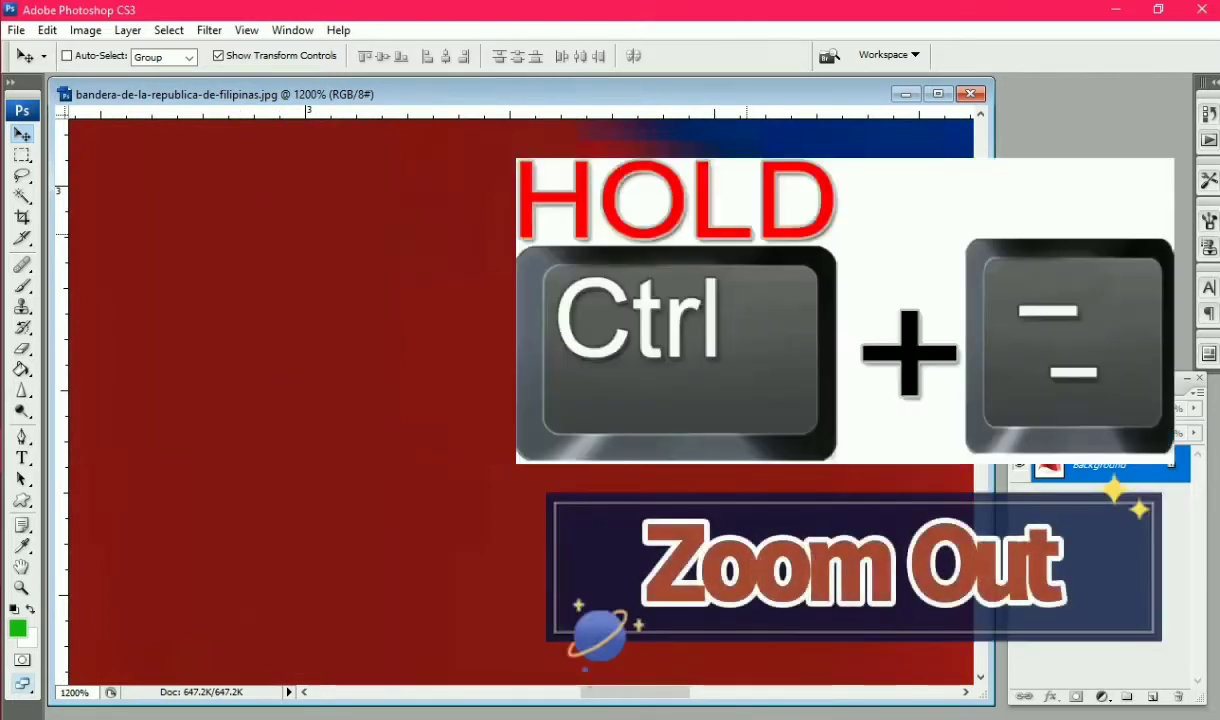
- Zoom out from the flag image to 12.5%
{"action": "key", "text": "ctrl+minus"}
{"action": "key", "text": "ctrl+minus"}
{"action": "key", "text": "ctrl+minus"}
{"action": "key", "text": "ctrl+minus"}
{"action": "key", "text": "ctrl+minus"}
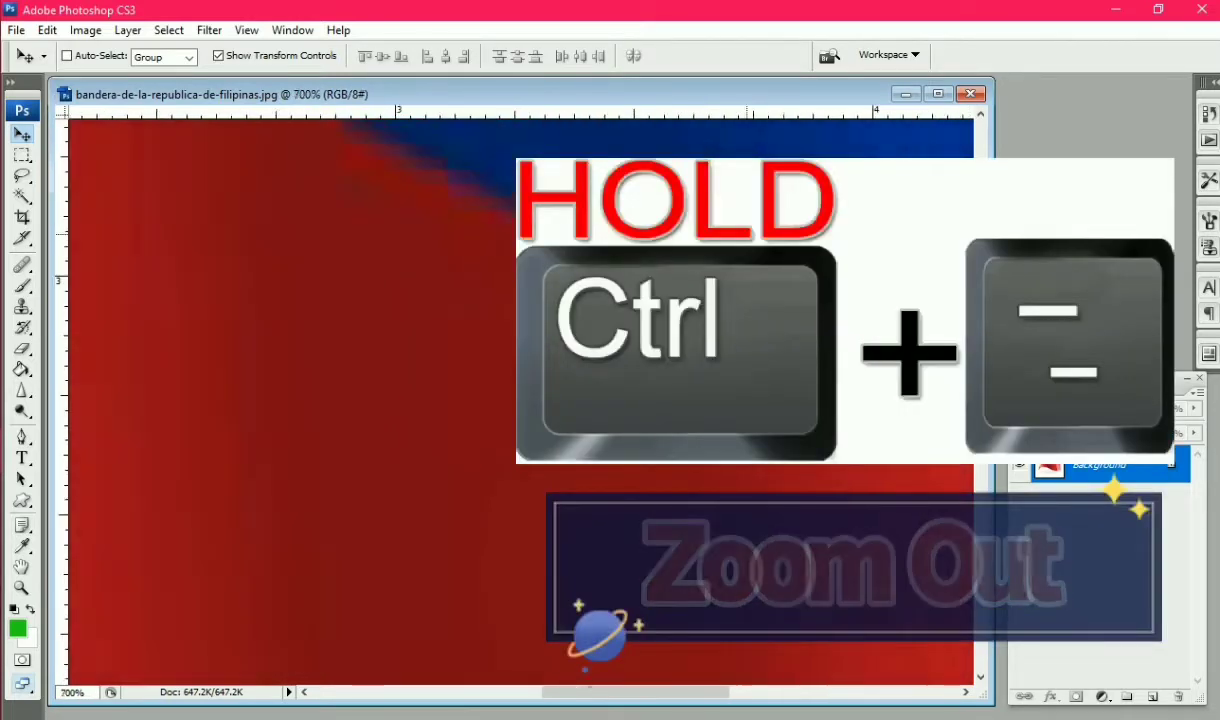
{"action": "key", "text": "ctrl+minus"}
{"action": "key", "text": "ctrl+minus"}
{"action": "key", "text": "ctrl+minus"}
{"action": "key", "text": "ctrl+minus"}
{"action": "key", "text": "ctrl+minus"}
{"action": "key", "text": "ctrl+minus"}
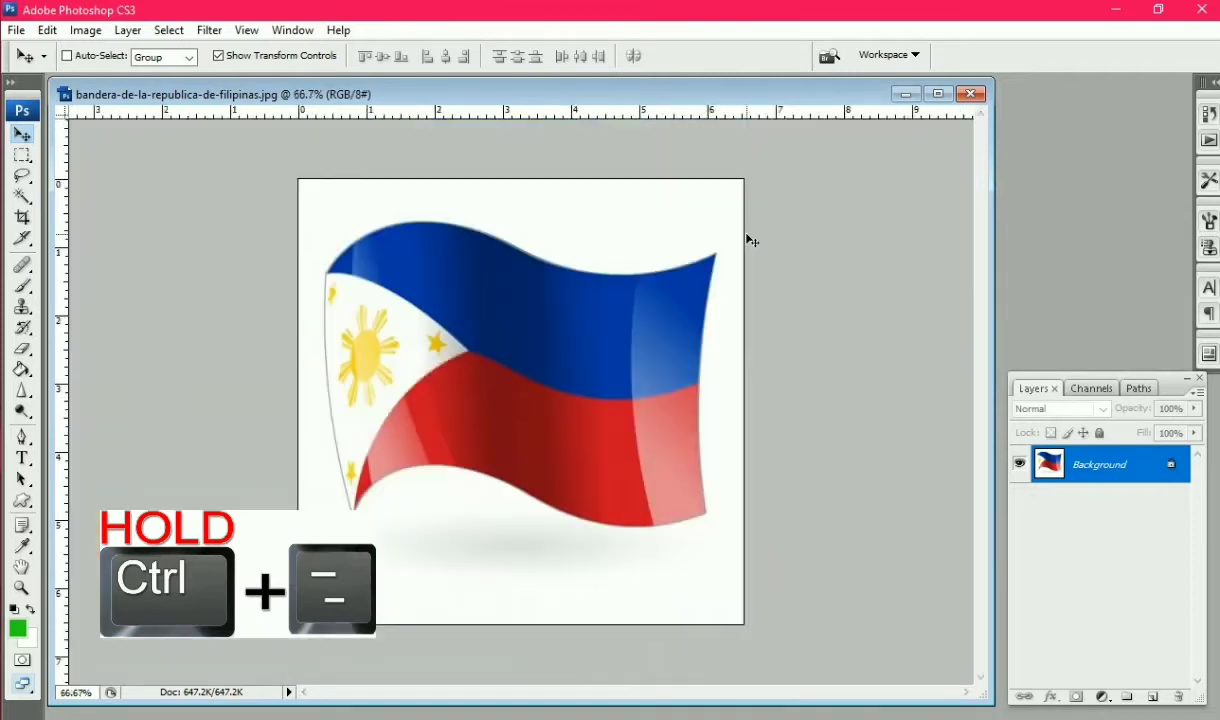
{"action": "key", "text": "ctrl+minus"}
{"action": "key", "text": "ctrl+minus"}
{"action": "key", "text": "ctrl+minus"}
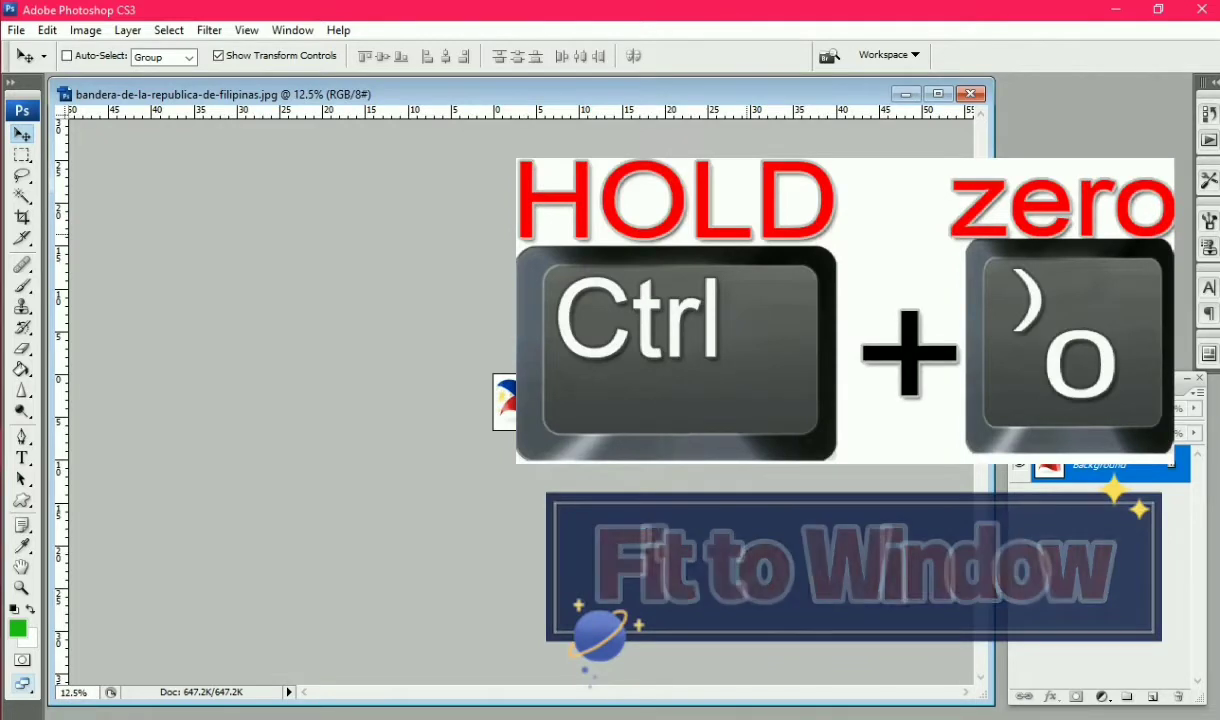
- Fit the whole flag image on screen and widen the document window around it
{"action": "key", "text": "ctrl+0"}
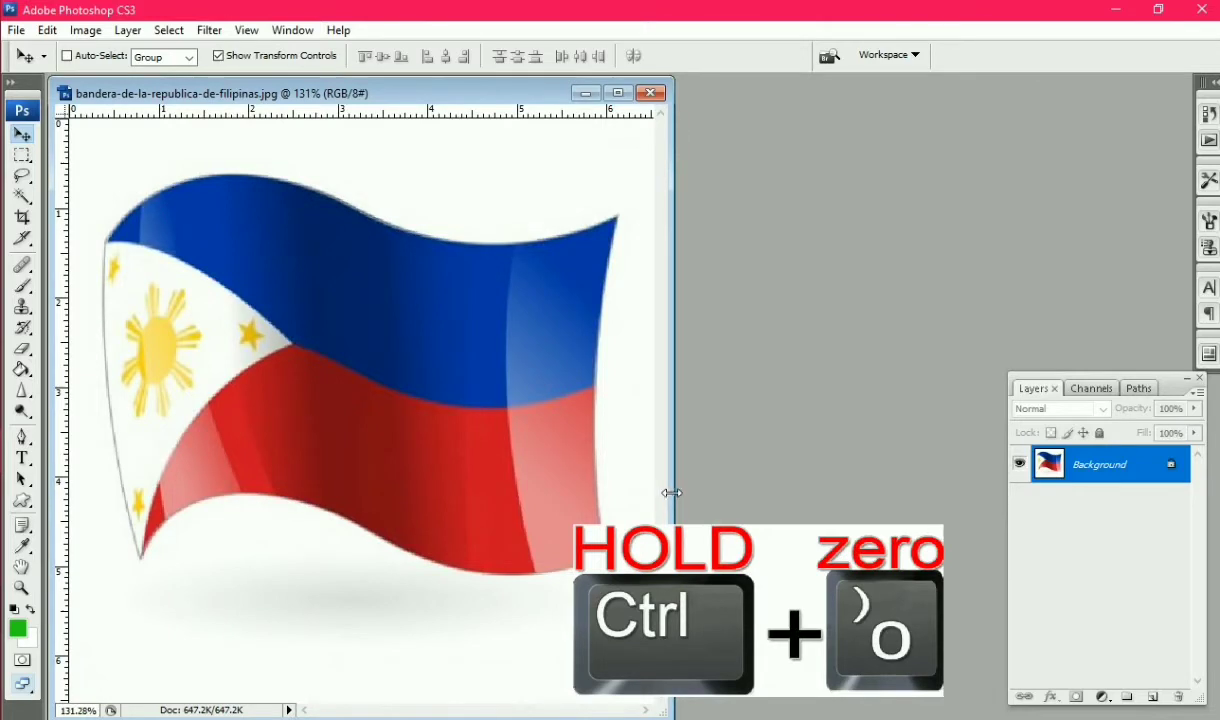
{"action": "left_click_drag", "start_coordinate": [671, 492], "coordinate": [970, 496]}
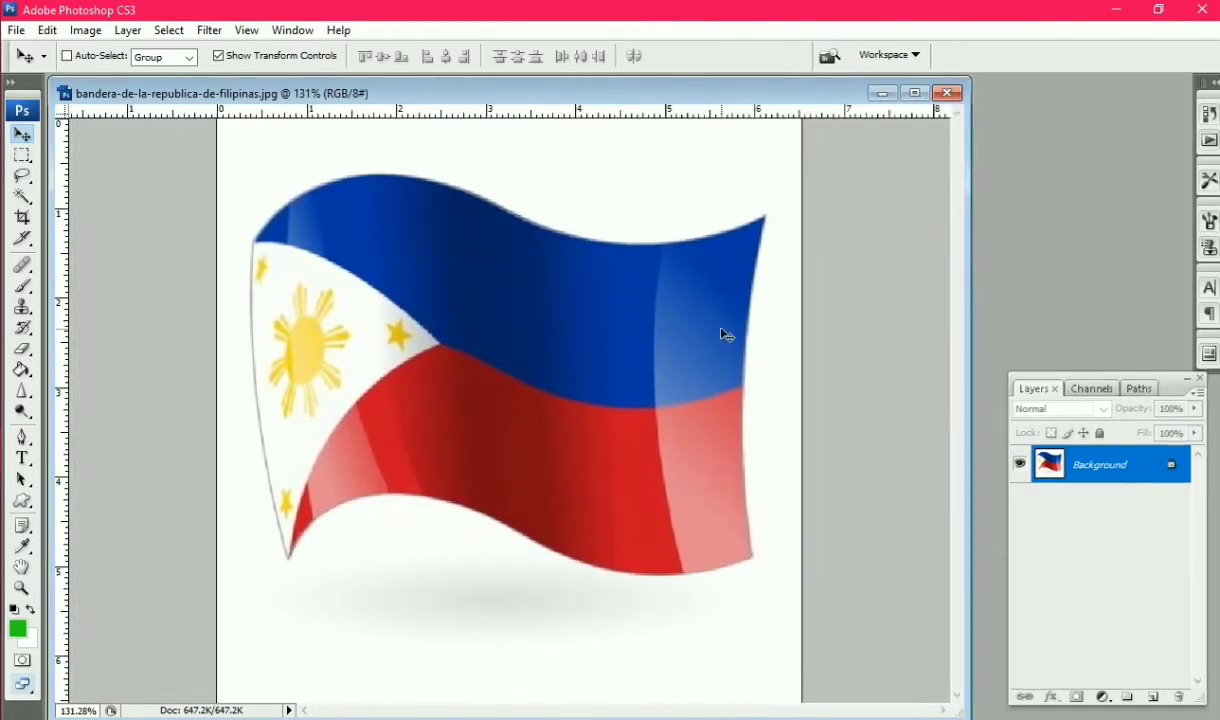
- Zoom in to 300% and pan the view toward the sun and stars of the flag
{"action": "key", "text": "ctrl+plus"}
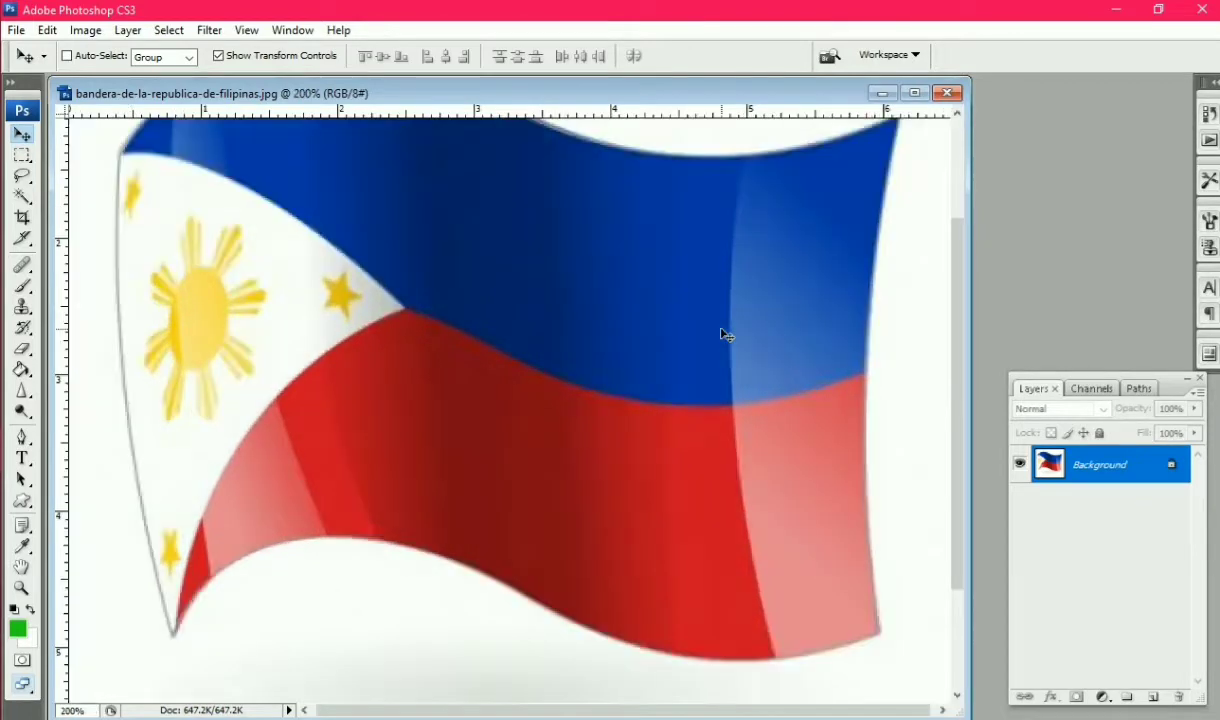
{"action": "key", "text": "ctrl+plus"}
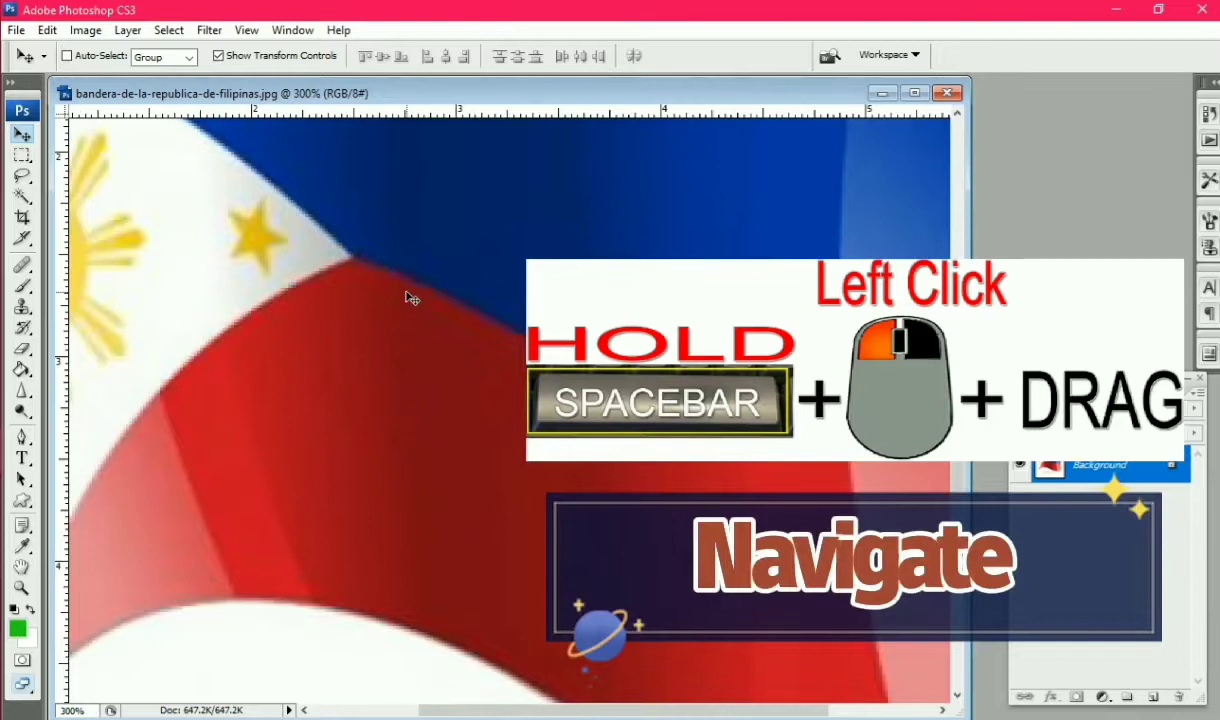
{"action": "key", "text": "space"}
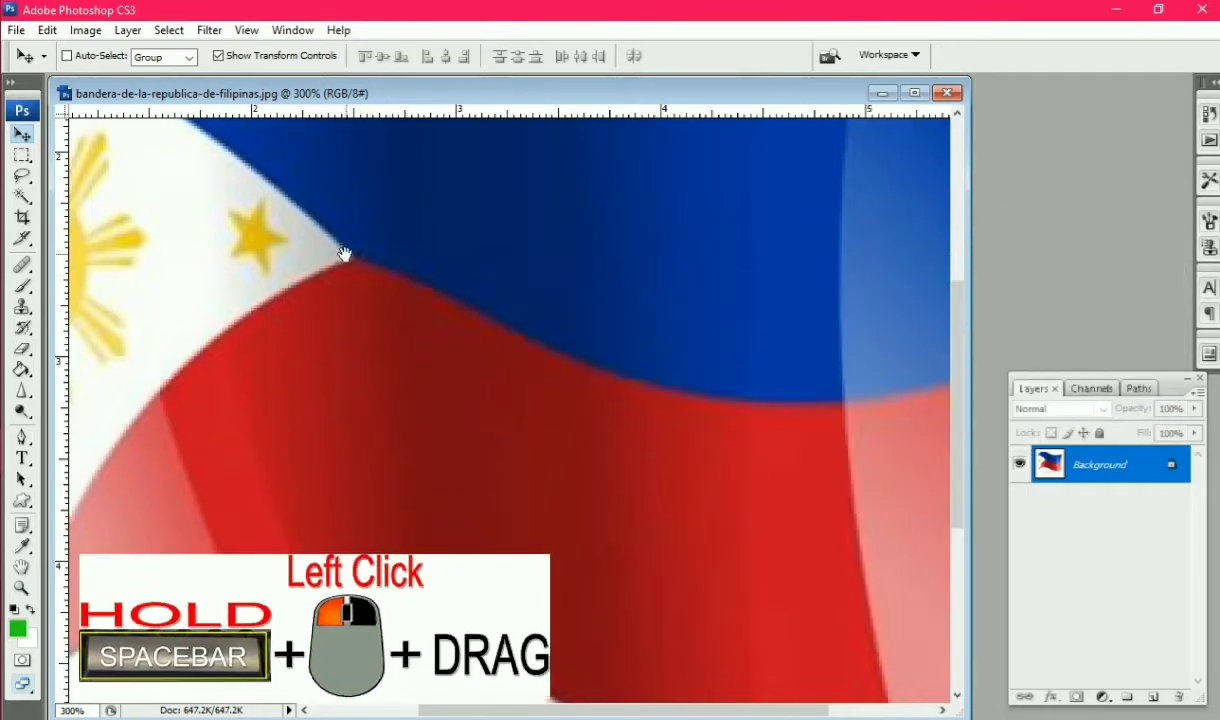
{"action": "left_click_drag", "start_coordinate": [341, 251], "coordinate": [522, 337]}
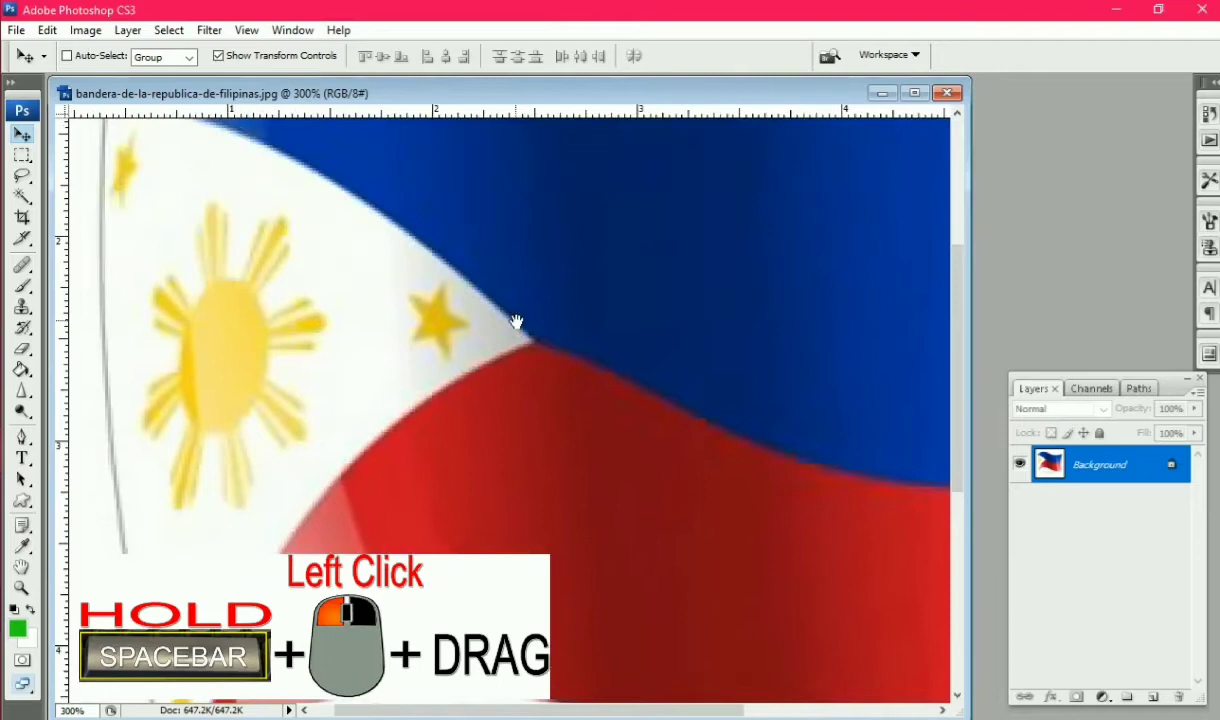
- Show the Navigator and arrange it above the layer list
{"action": "left_click", "coordinate": [293, 30]}
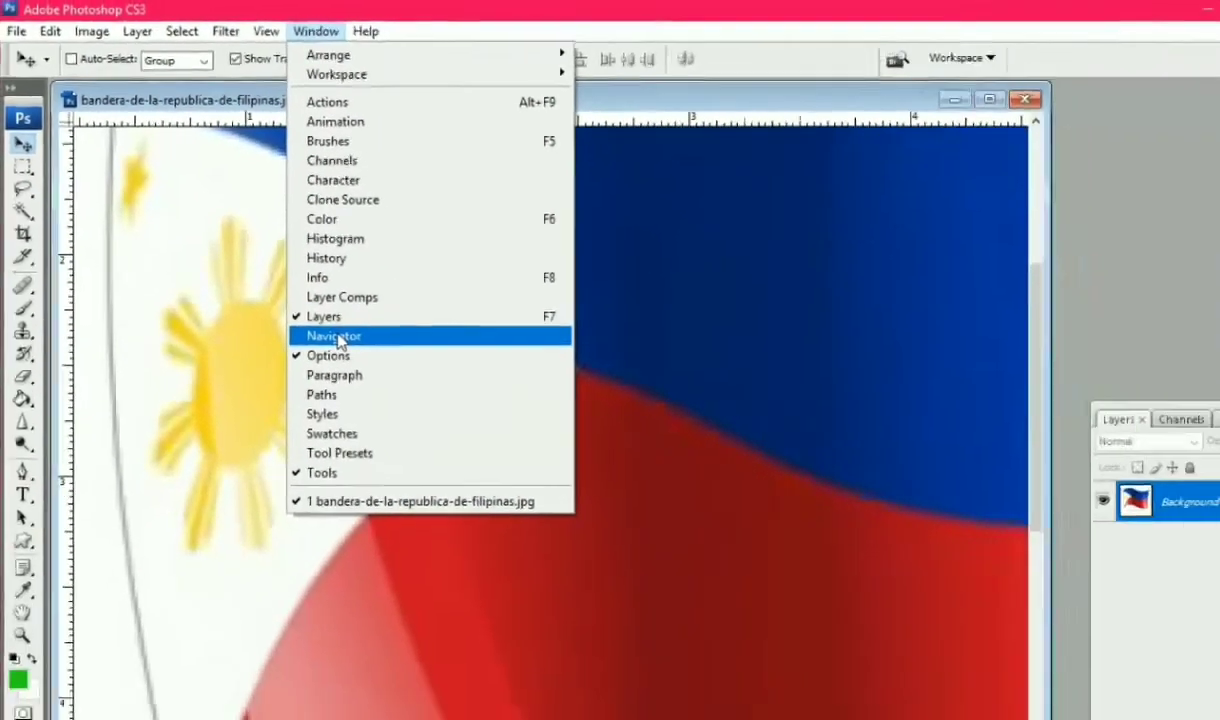
{"action": "left_click", "coordinate": [432, 443]}
{"action": "left_click_drag", "start_coordinate": [1035, 225], "coordinate": [1024, 275]}
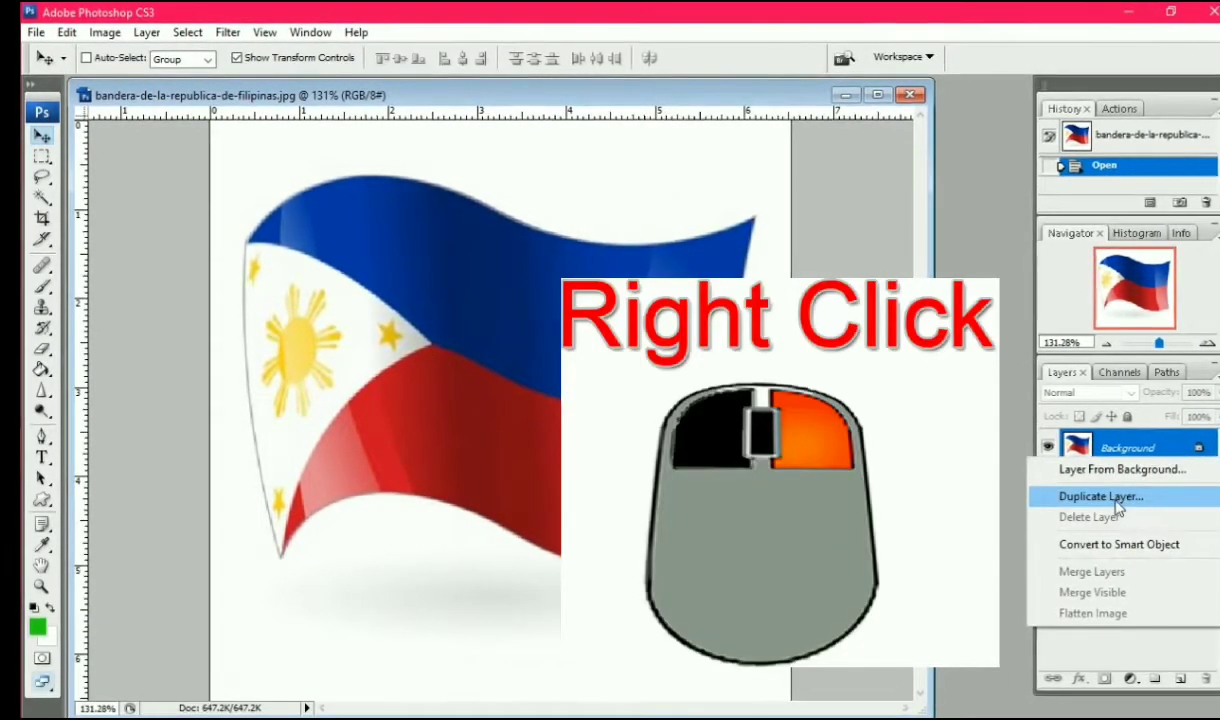
- Duplicate the Background layer as "Background copy" in the same document
{"action": "left_click", "coordinate": [1118, 508]}
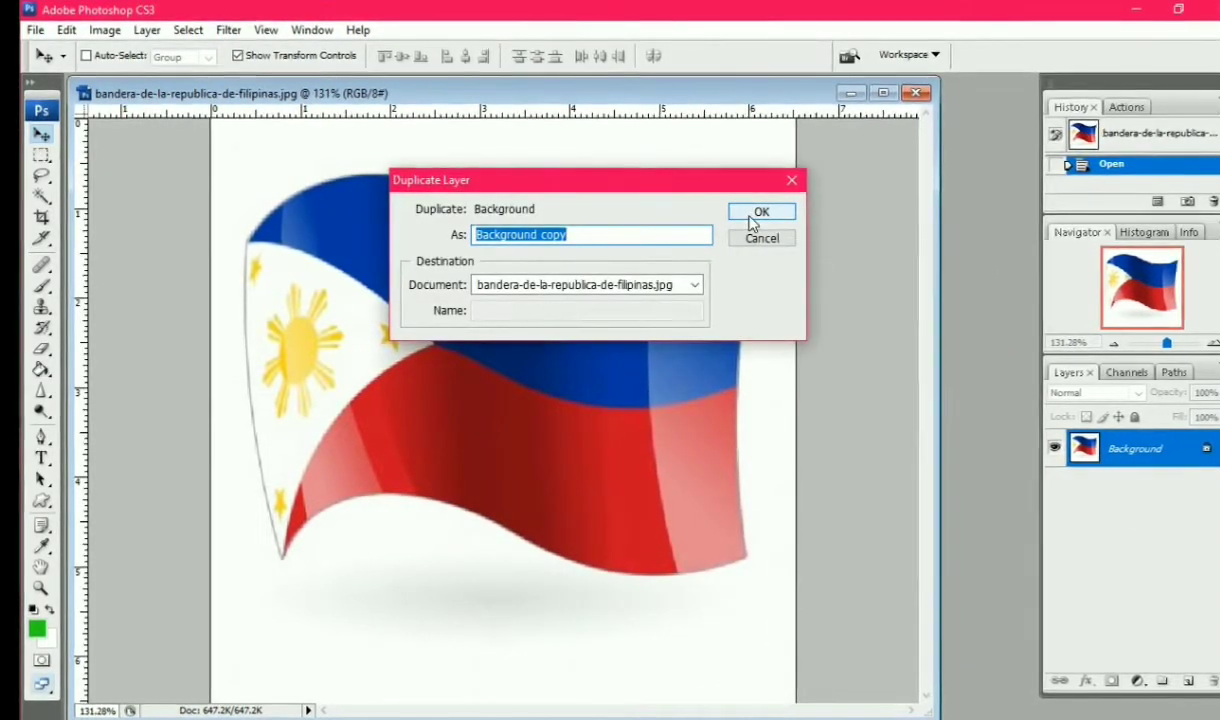
{"action": "left_click", "coordinate": [760, 212]}
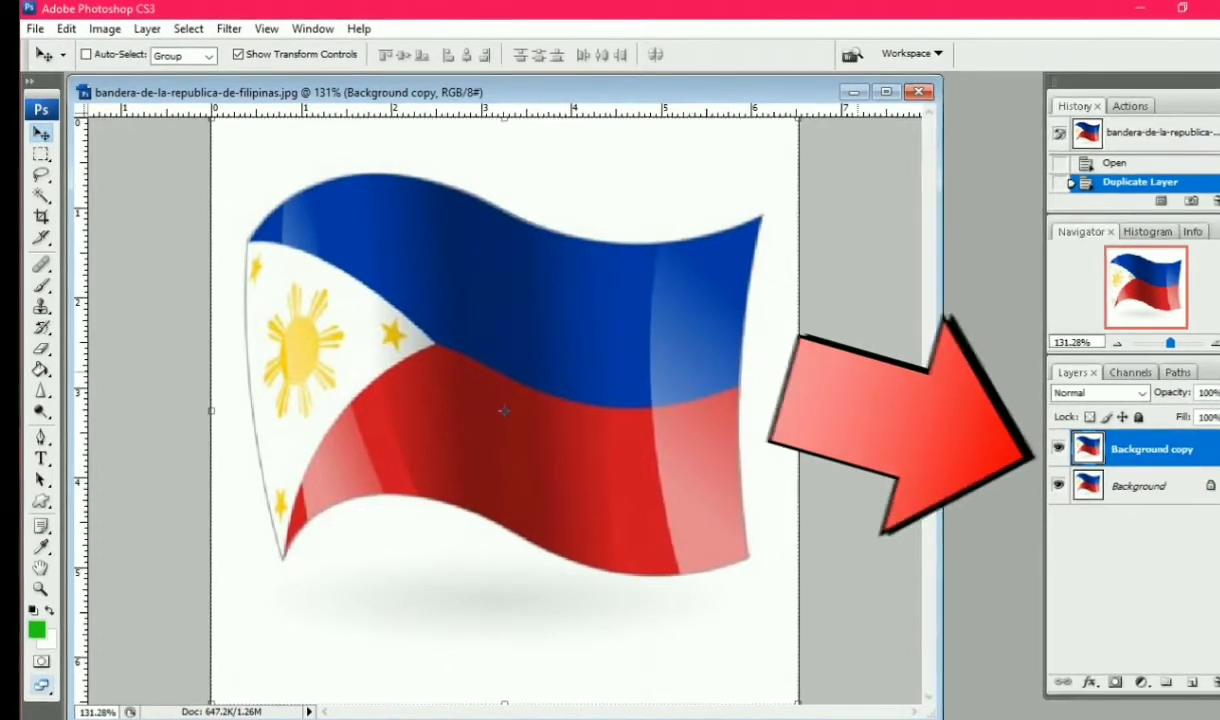
- Hide the original Background layer and make Background copy the active layer
{"action": "left_click", "coordinate": [1160, 486]}
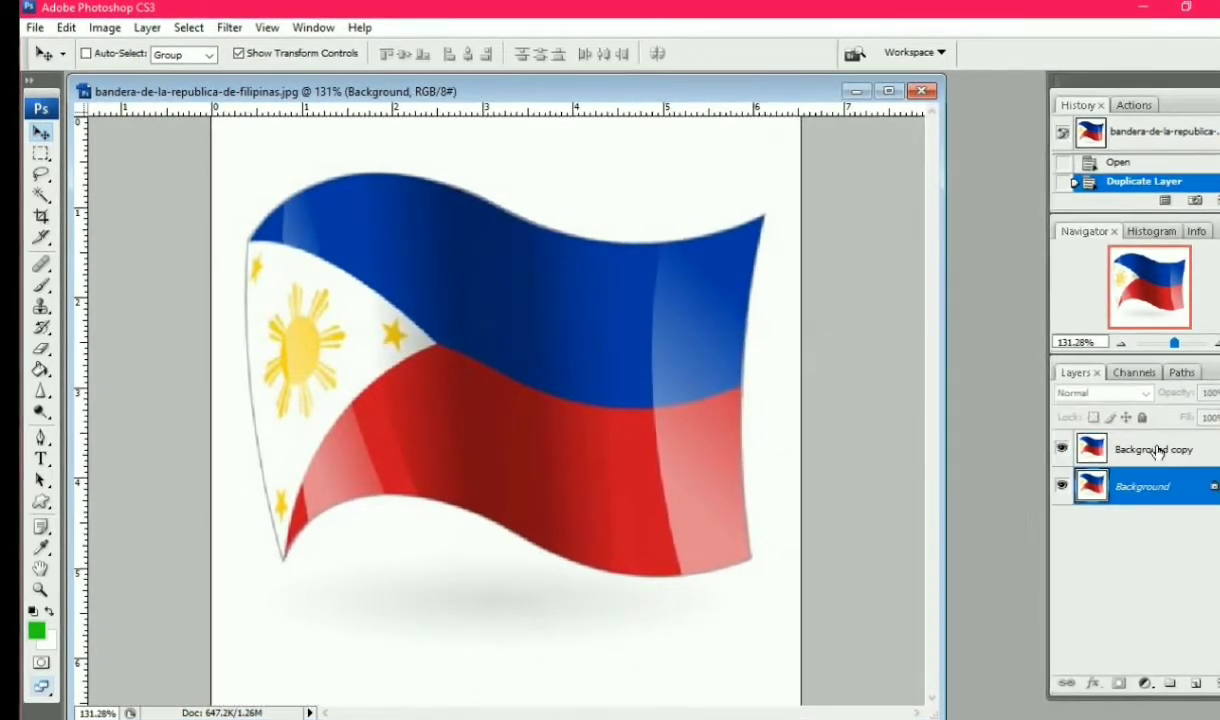
{"action": "left_click", "coordinate": [1157, 450]}
{"action": "left_click", "coordinate": [1148, 488]}
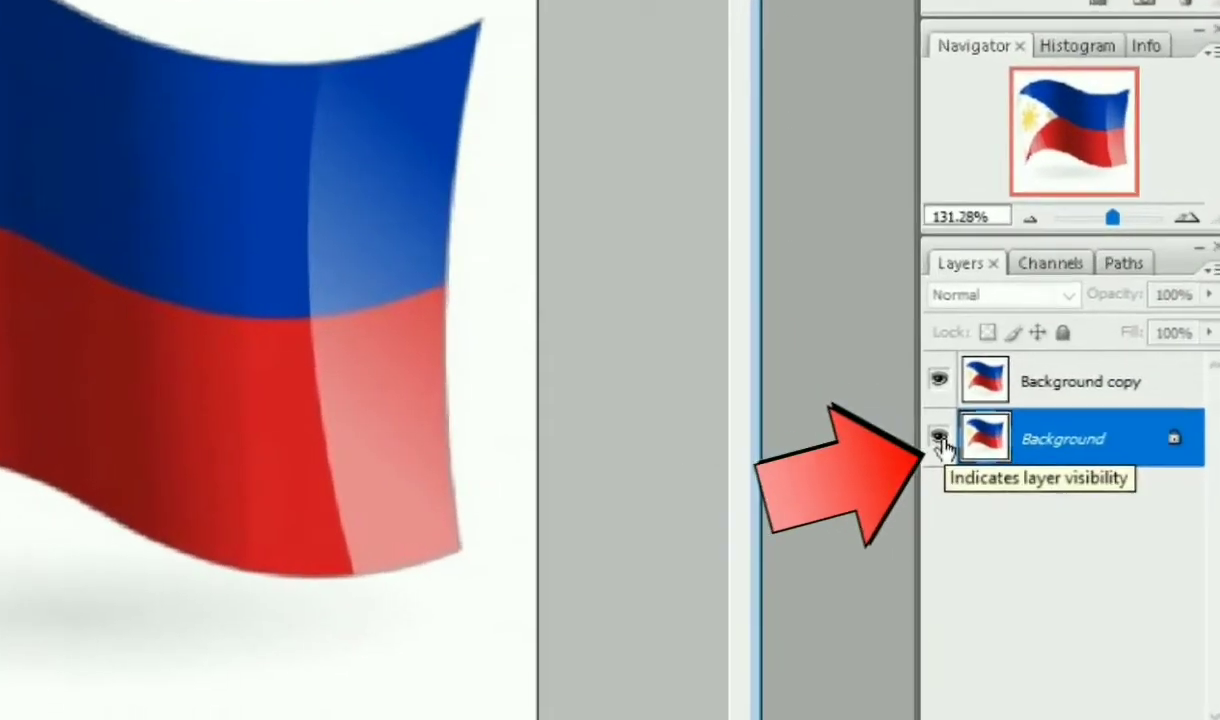
{"action": "left_click", "coordinate": [1067, 487]}
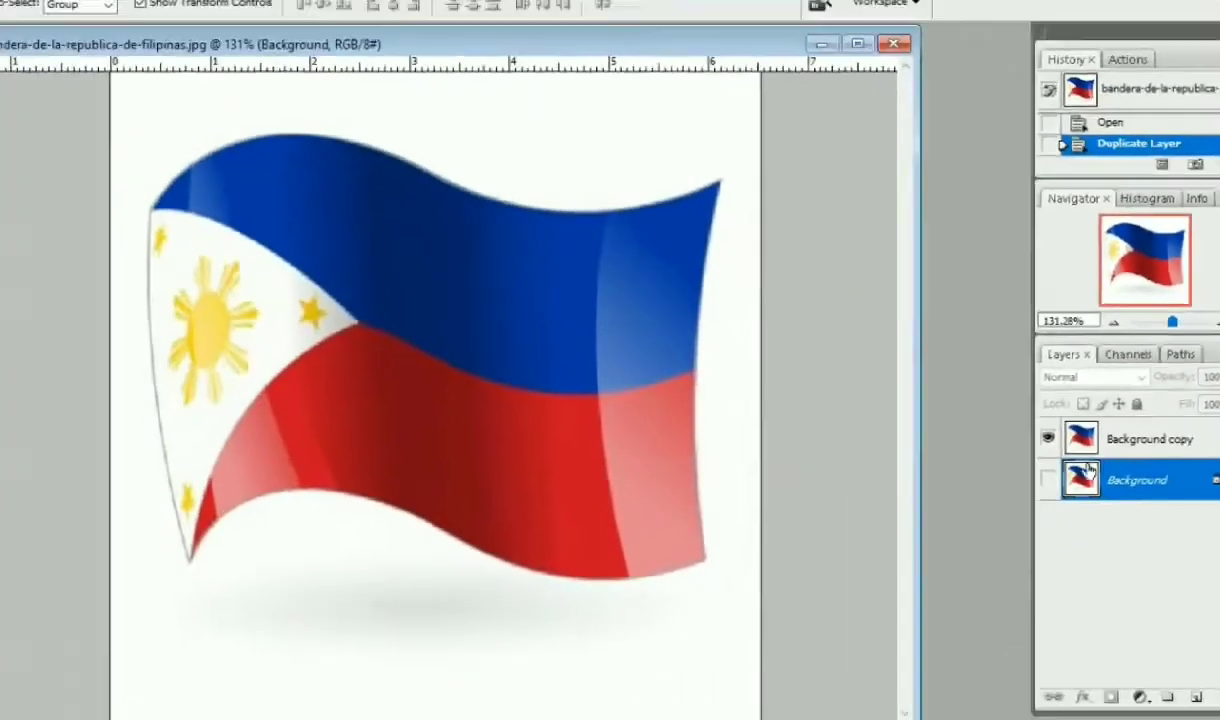
{"action": "left_click", "coordinate": [1166, 453]}
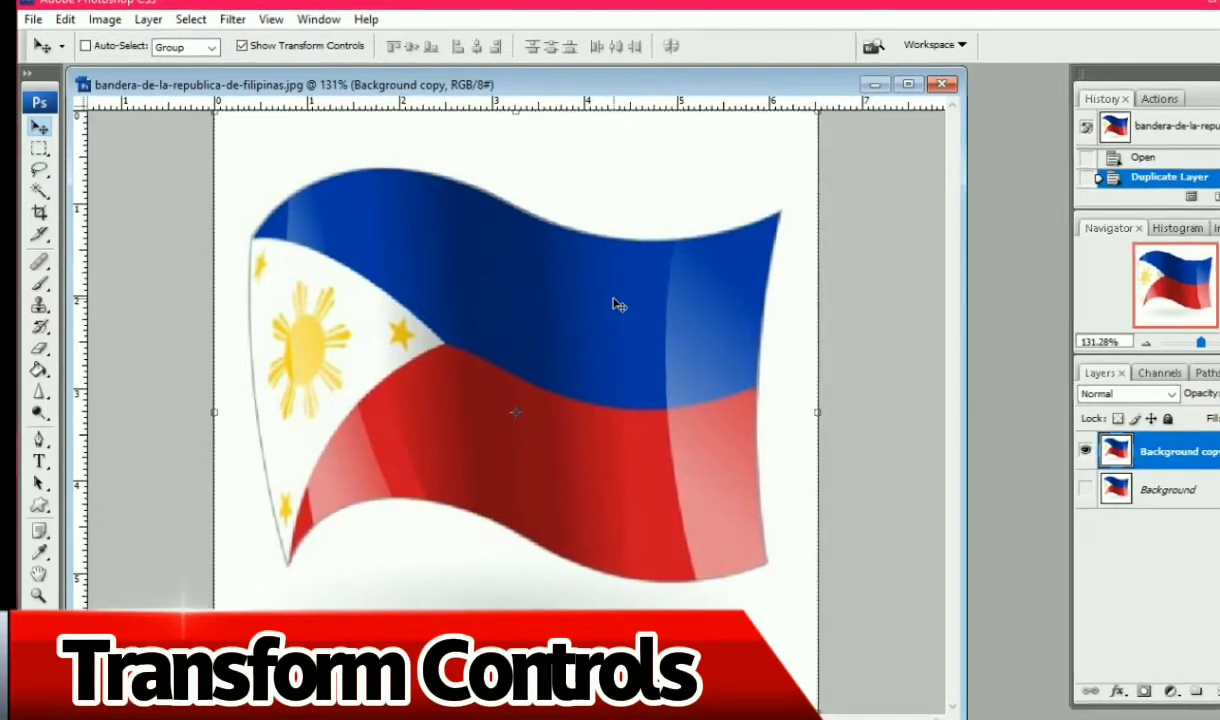
- Try to scale the Background copy layer freely from its lower-right corner to 87.9% width and 82.1% height
{"action": "key", "text": "ctrl+minus"}
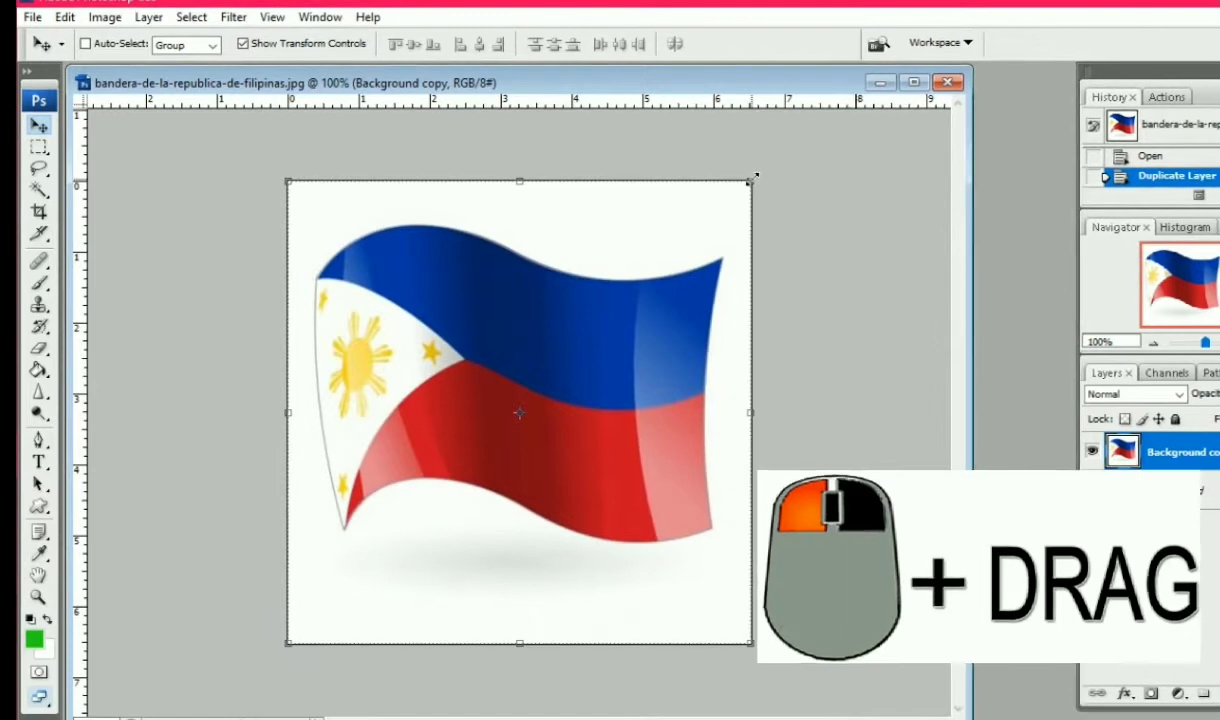
{"action": "mouse_move", "coordinate": [755, 178]}
{"action": "left_mouse_down"}
{"action": "mouse_move", "coordinate": [700, 403]}
{"action": "mouse_move", "coordinate": [654, 321]}
{"action": "mouse_move", "coordinate": [770, 357]}
{"action": "mouse_move", "coordinate": [710, 436]}
{"action": "mouse_move", "coordinate": [648, 431]}
{"action": "mouse_move", "coordinate": [759, 177]}
{"action": "left_mouse_up"}
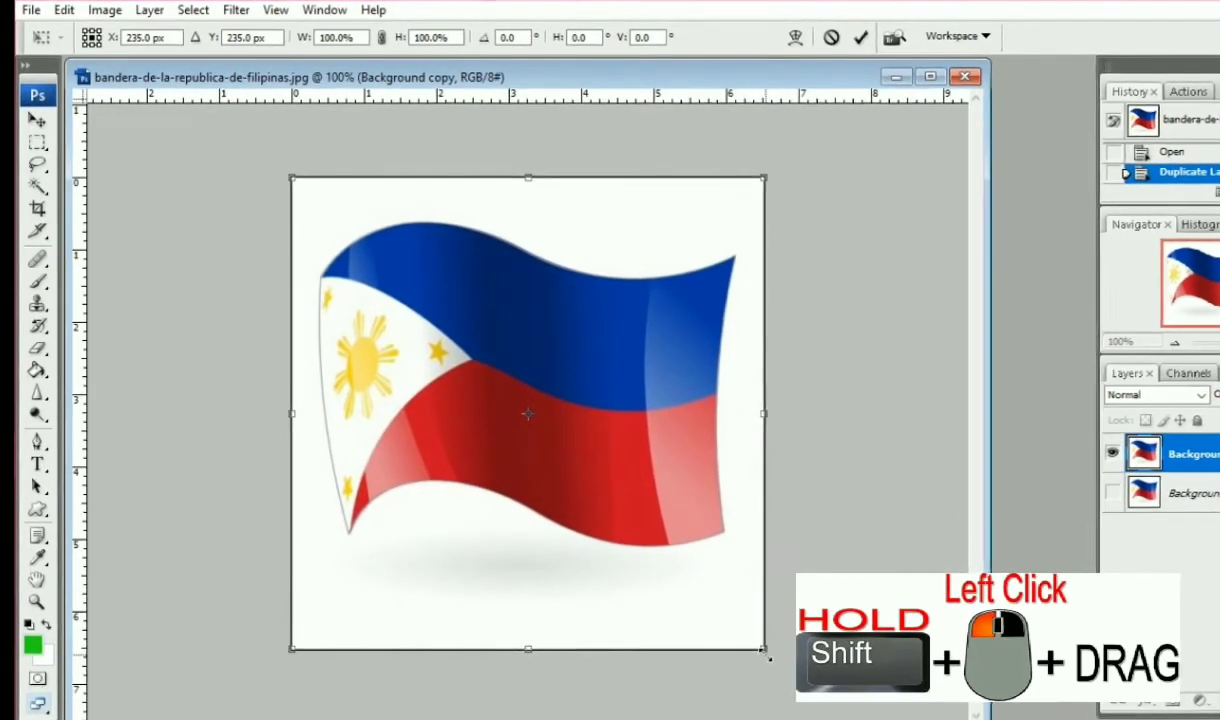
{"action": "left_click_drag", "start_coordinate": [751, 632], "coordinate": [727, 575]}
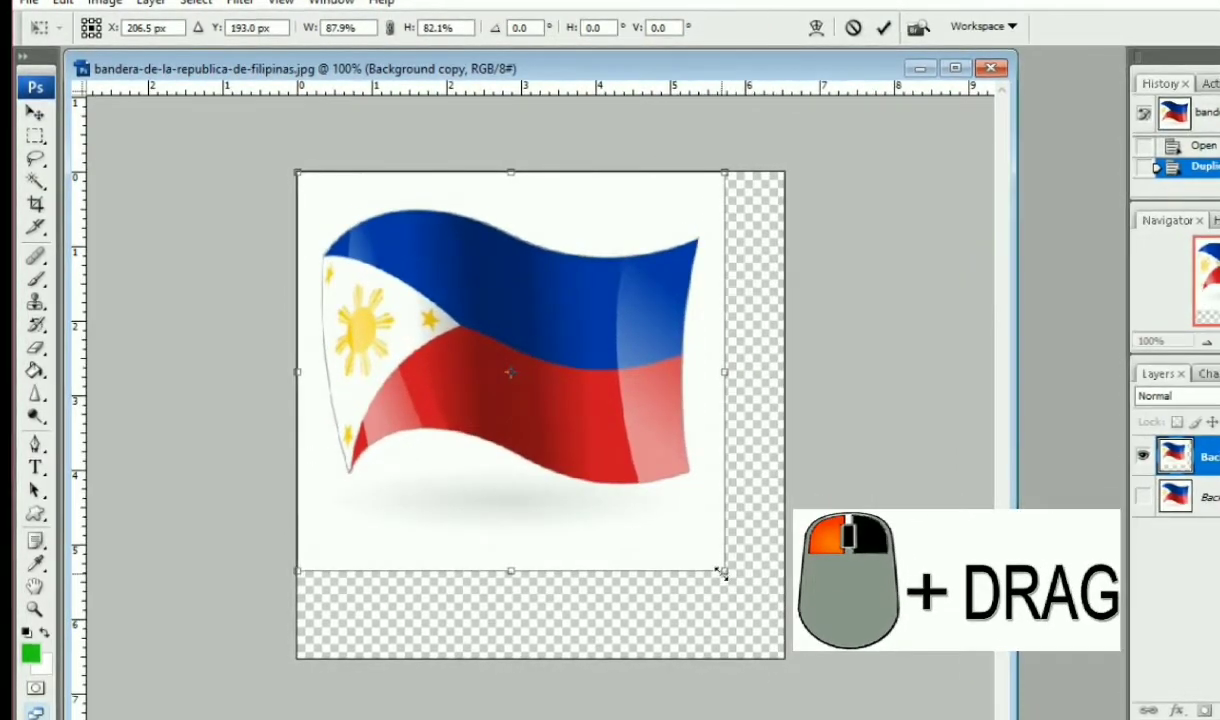
{"action": "key", "text": "Escape"}
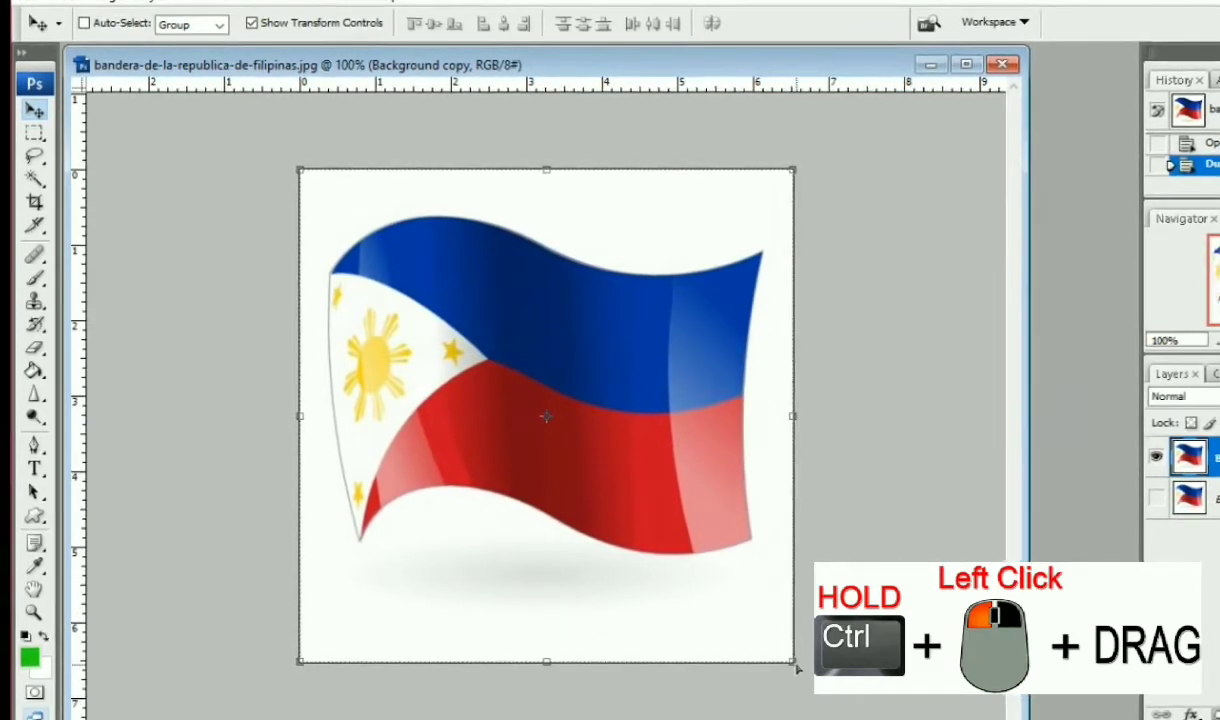
- Try to distort Background copy by moving its lower-right corner inward, and separately skew it by its bottom edge
{"action": "left_click_drag", "start_coordinate": [787, 662], "coordinate": [691, 592]}
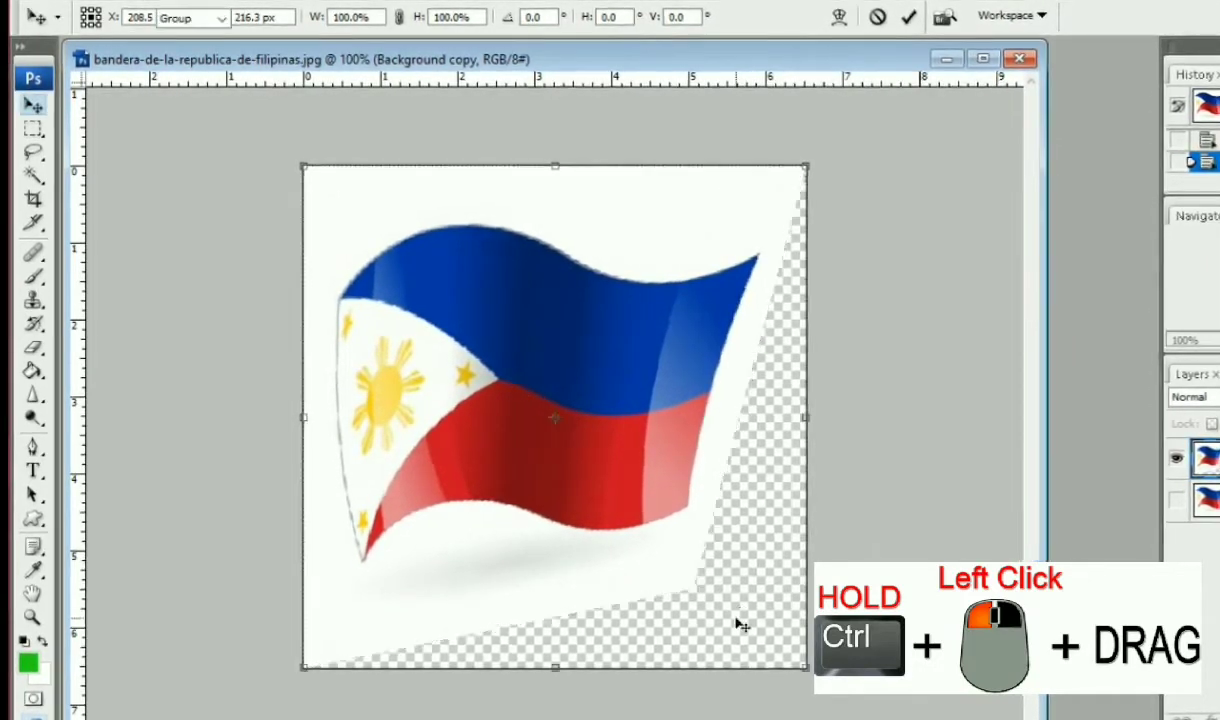
{"action": "key", "text": "Escape"}
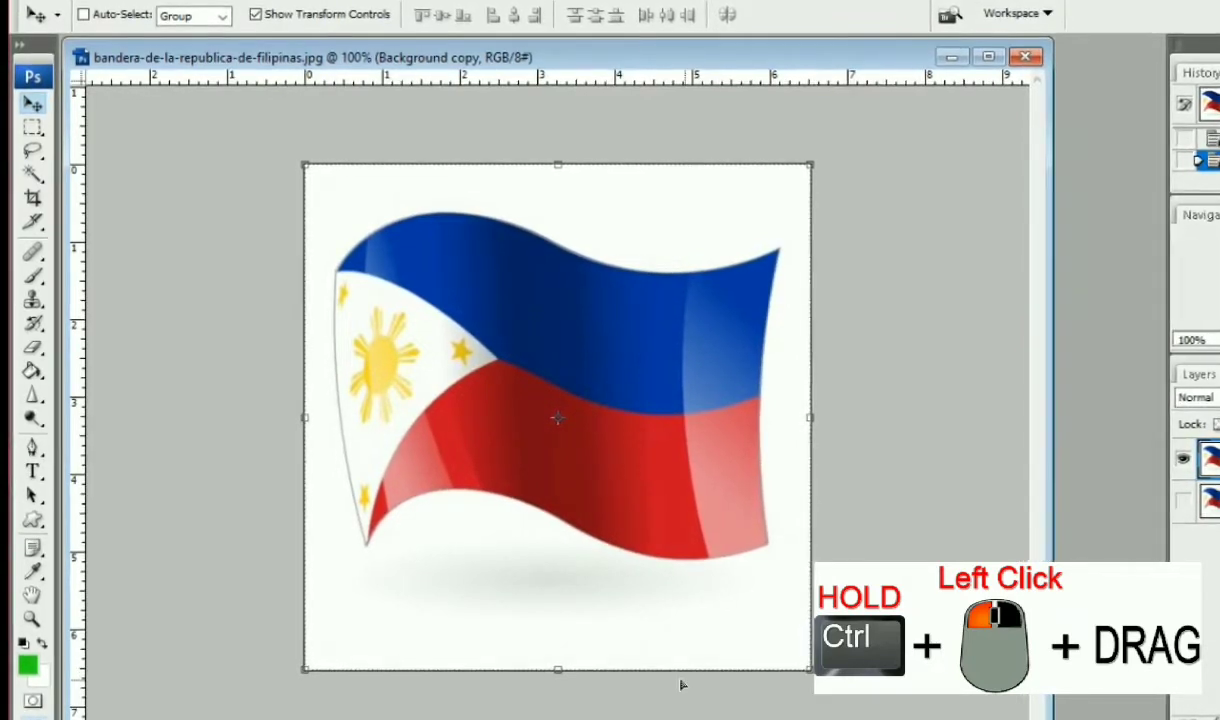
{"action": "left_click_drag", "start_coordinate": [557, 675], "coordinate": [649, 628]}
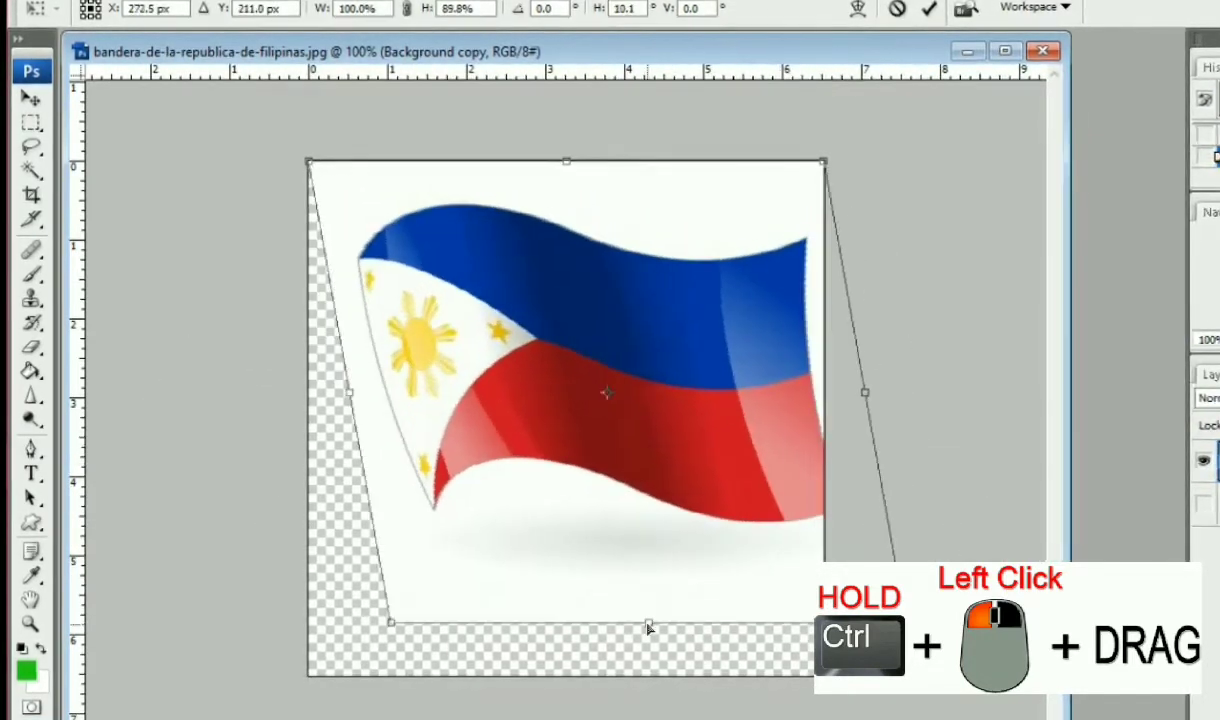
{"action": "key", "text": "Escape"}
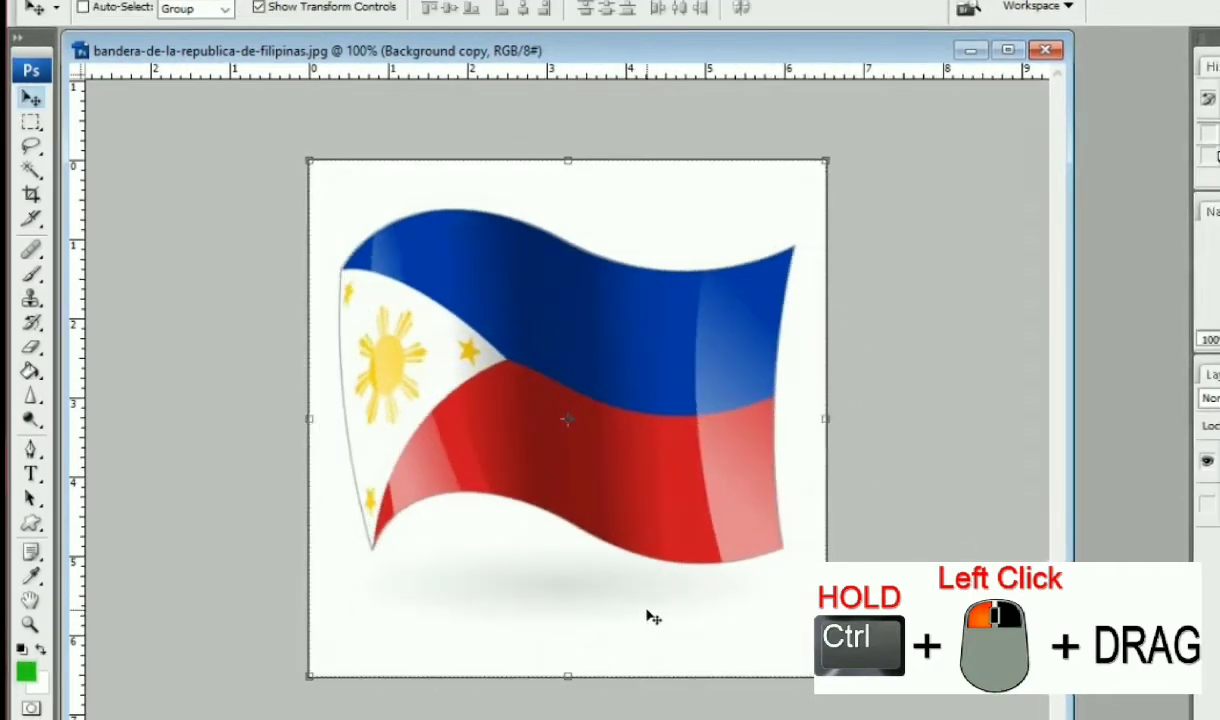
- Try to skew Background copy by its right edge, and separately distort it by moving its upper-left corner inward
{"action": "left_click_drag", "start_coordinate": [816, 451], "coordinate": [903, 555]}
{"action": "key", "text": "Escape"}
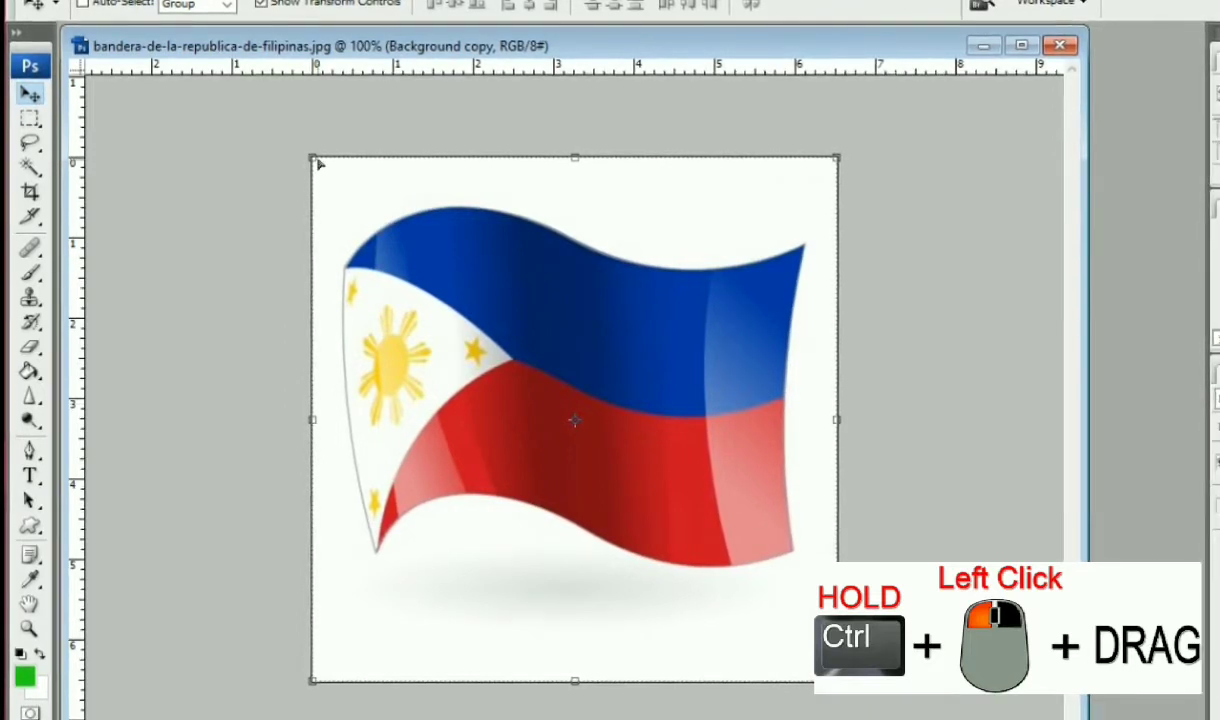
{"action": "left_click_drag", "start_coordinate": [318, 163], "coordinate": [404, 220]}
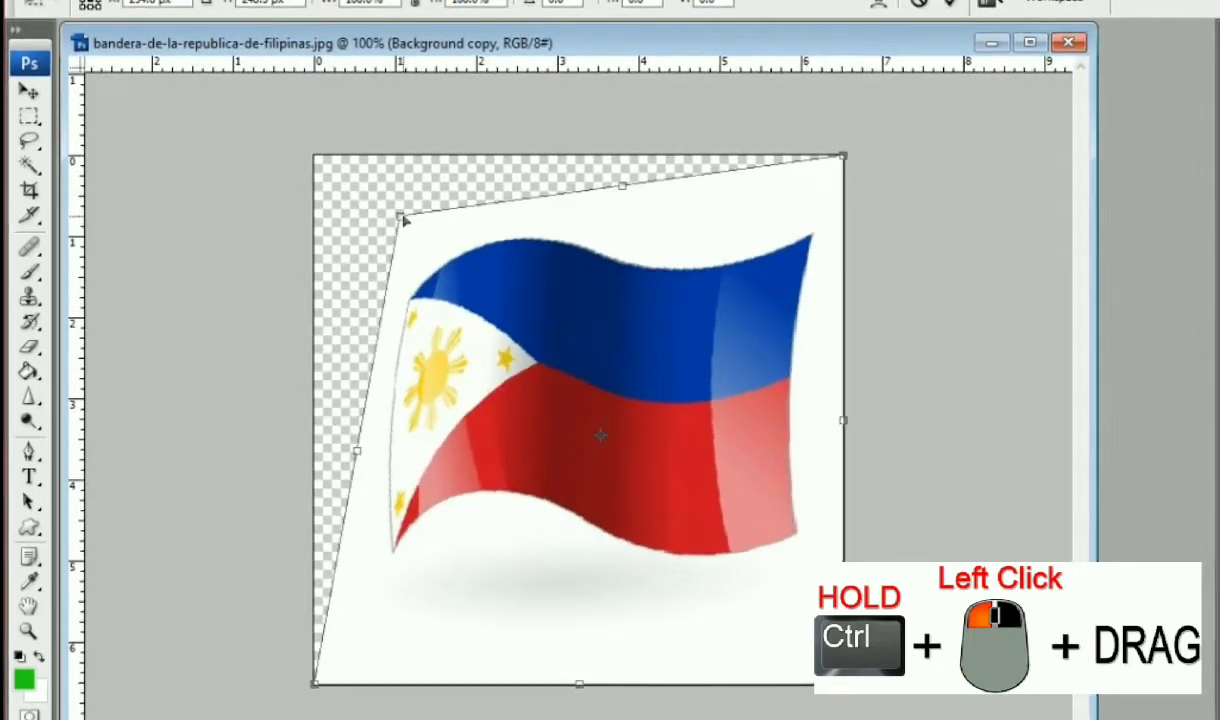
{"action": "key", "text": "Escape"}
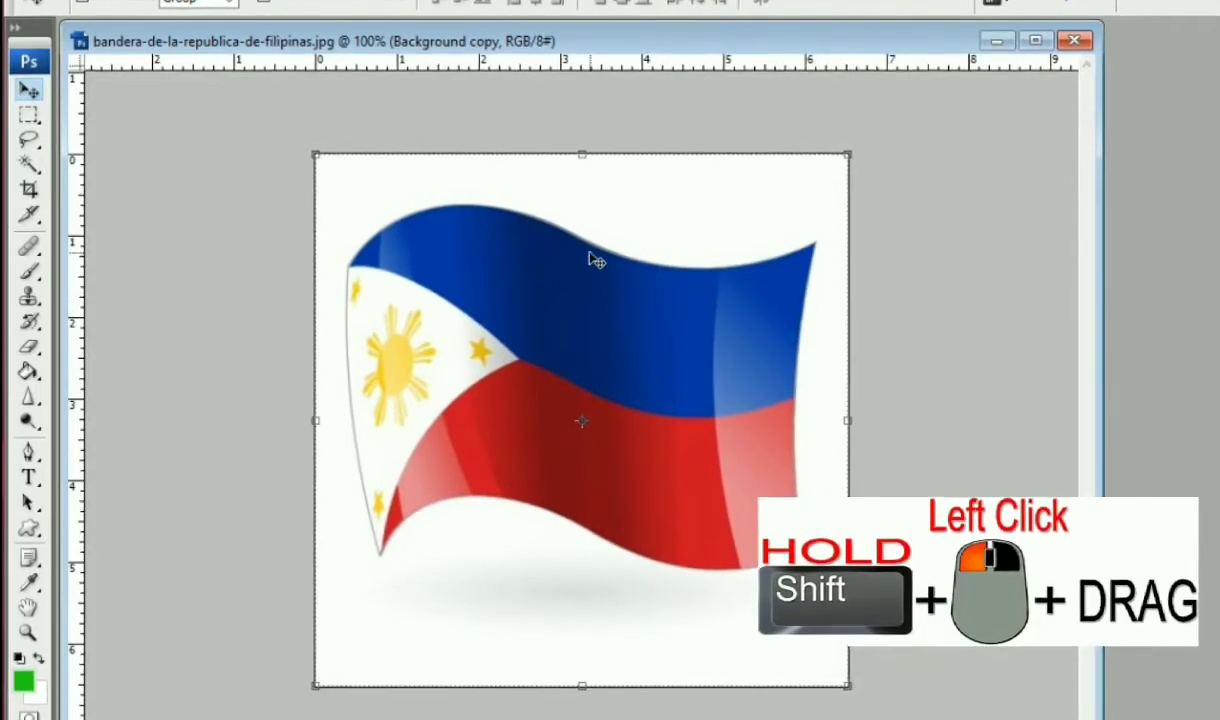
- Scale Background copy proportionally from its upper-right corner to about 60% of the canvas width, centre it roughly on the canvas, and apply the transformation
{"action": "left_click_drag", "start_coordinate": [581, 158], "coordinate": [617, 155]}
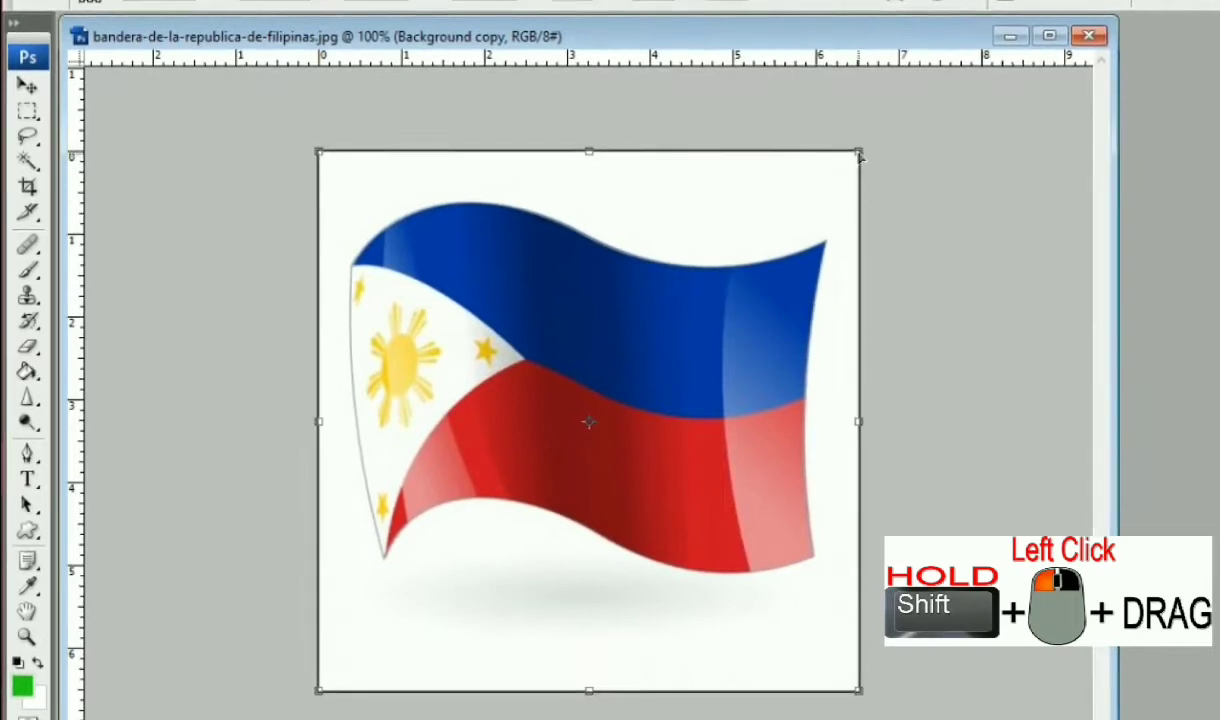
{"action": "left_click_drag", "start_coordinate": [853, 155], "coordinate": [883, 171]}
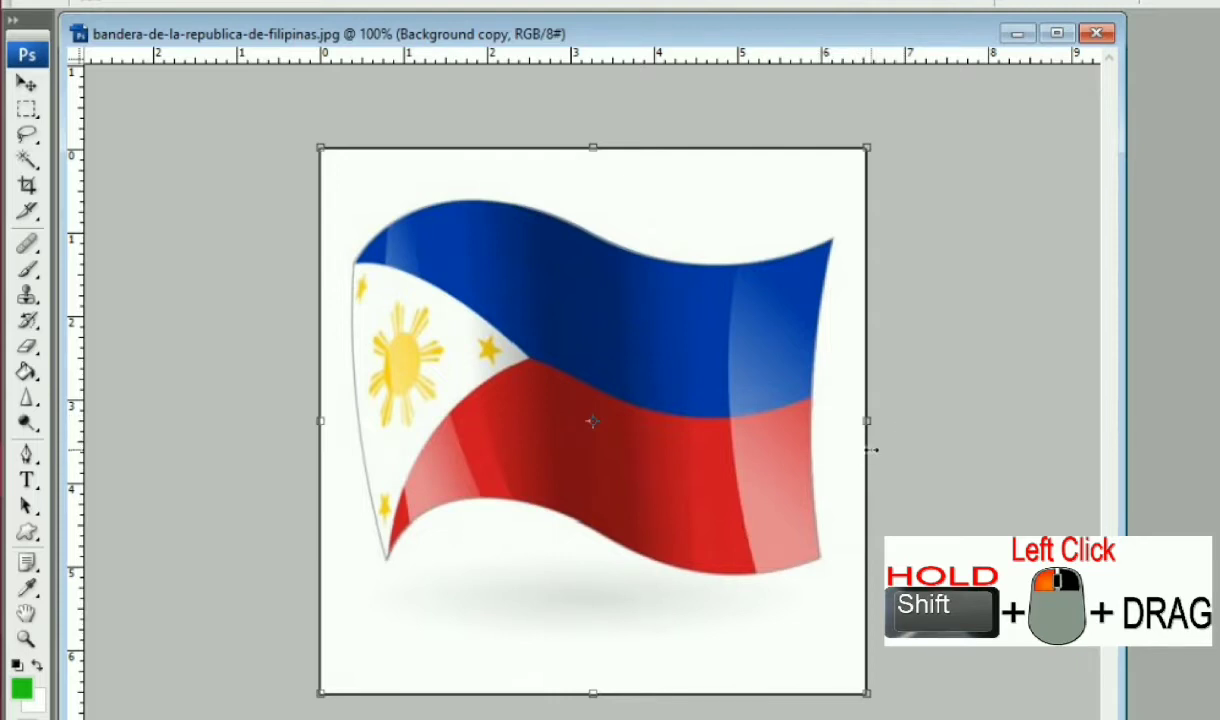
{"action": "left_click_drag", "start_coordinate": [866, 150], "coordinate": [645, 370]}
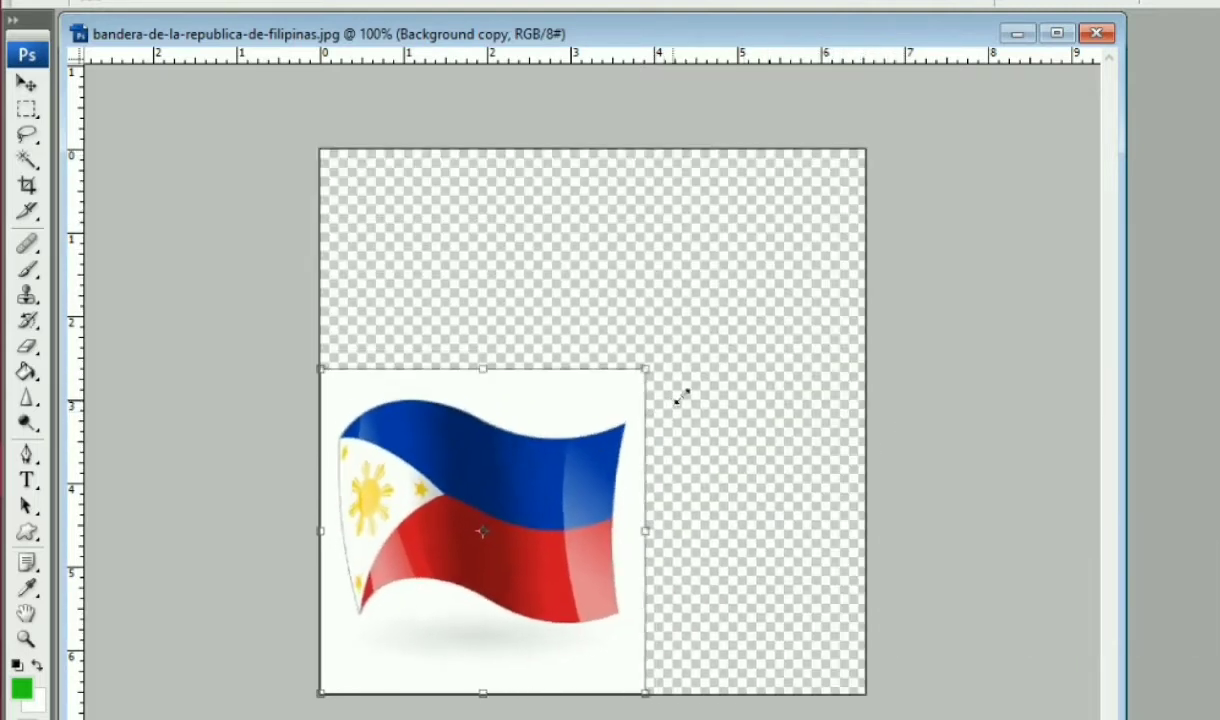
{"action": "left_click_drag", "start_coordinate": [613, 506], "coordinate": [700, 406]}
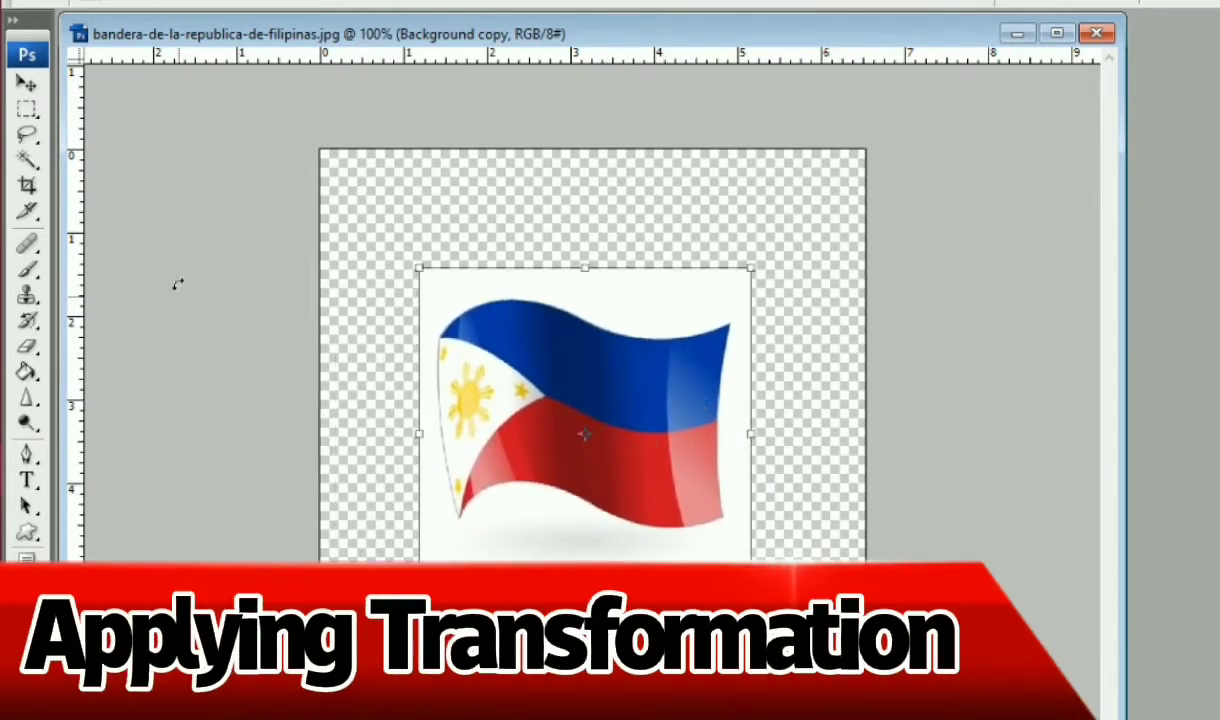
{"action": "left_click", "coordinate": [26, 84]}
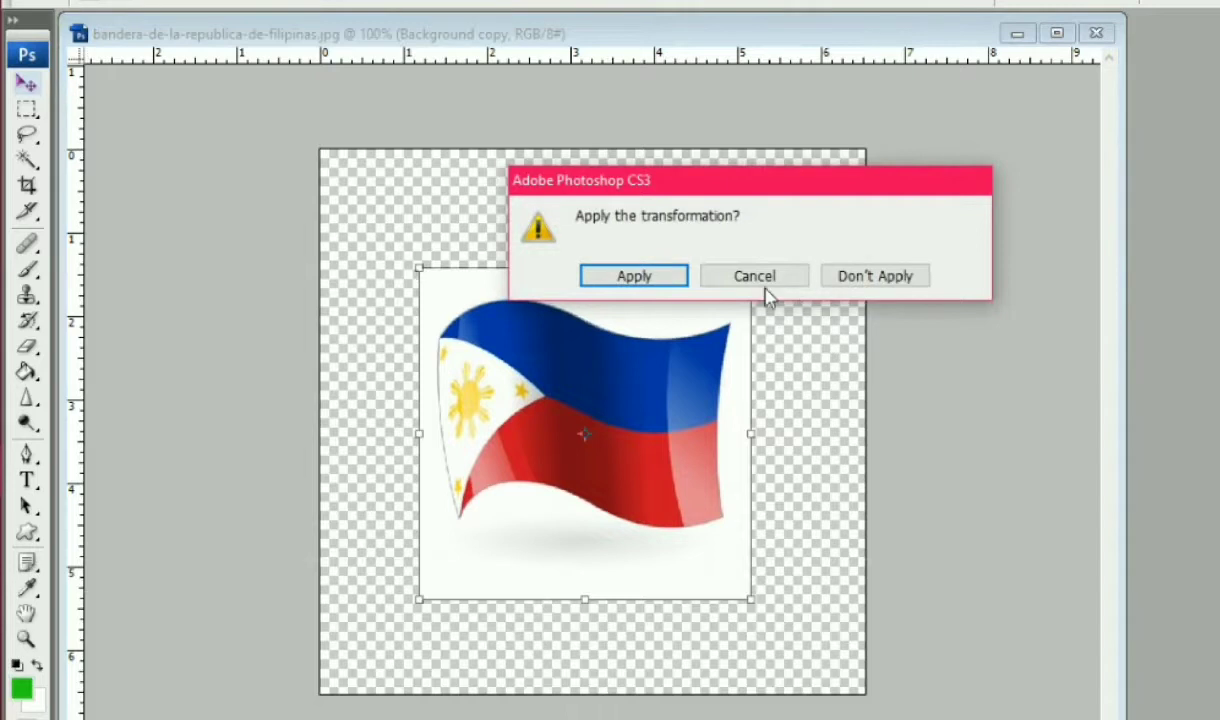
{"action": "left_click", "coordinate": [640, 278]}
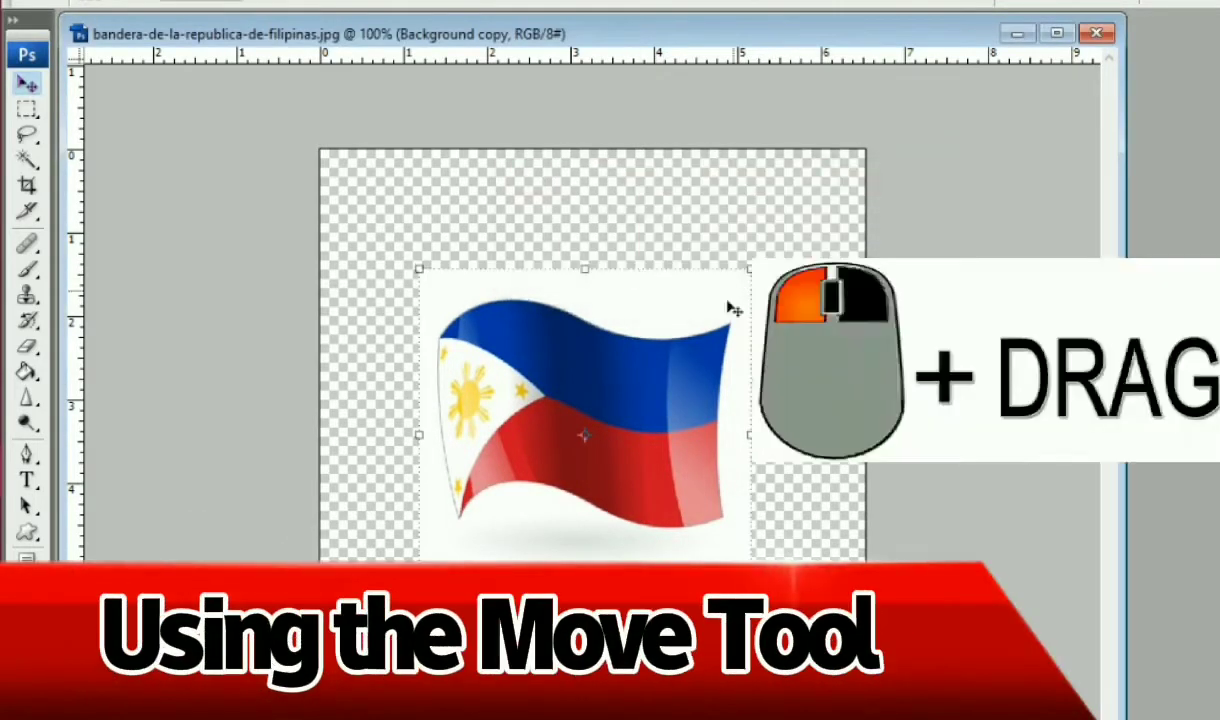
- Reposition the scaled Background copy near the upper middle of the canvas with the Move tool and duplicate the layer
{"action": "left_click_drag", "start_coordinate": [640, 450], "coordinate": [693, 509]}
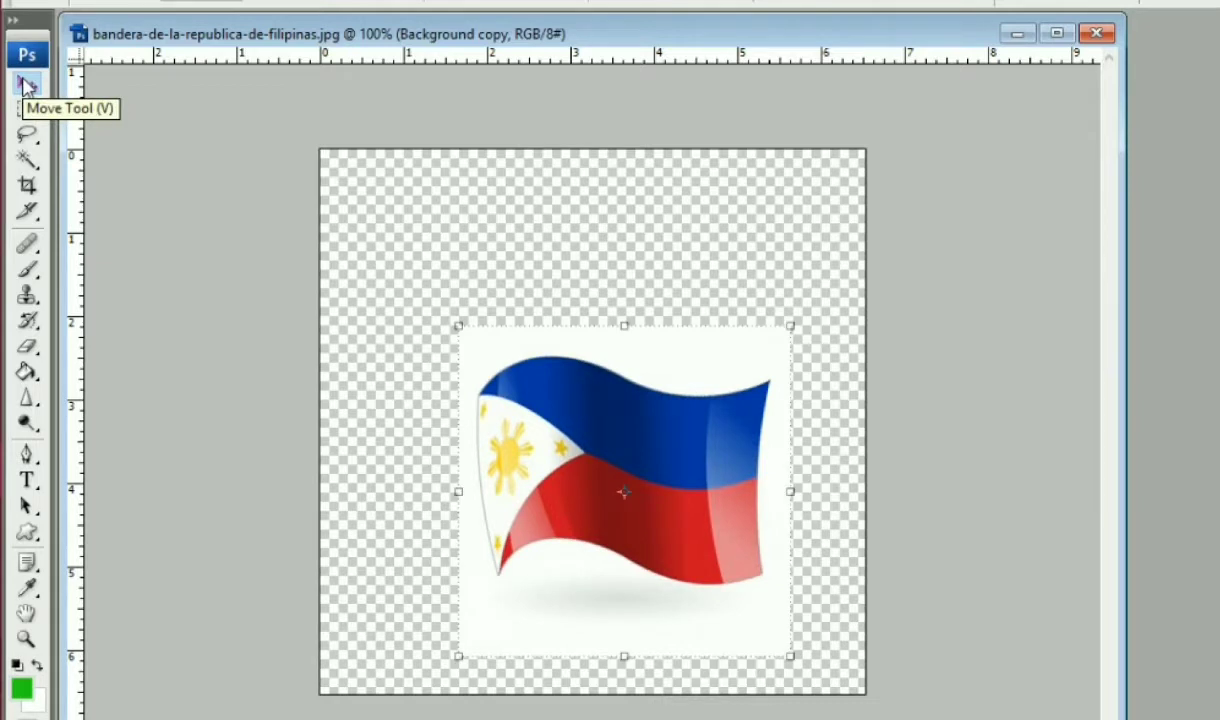
{"action": "left_click_drag", "start_coordinate": [714, 557], "coordinate": [664, 455]}
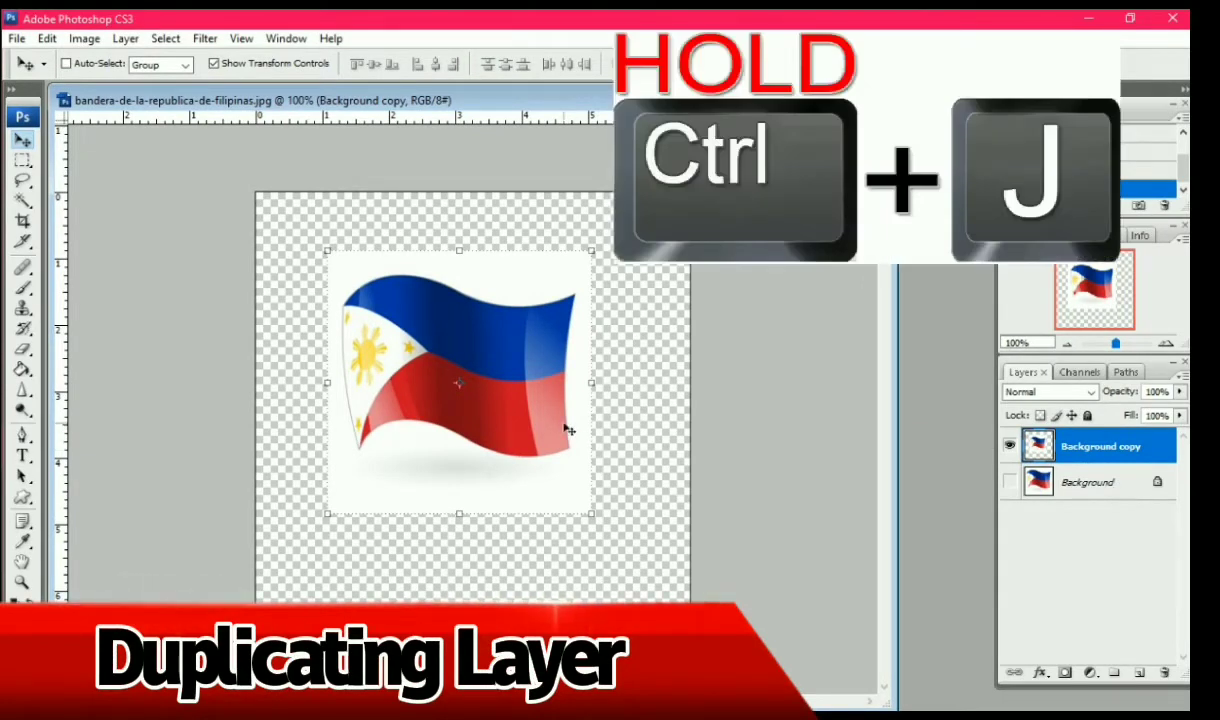
{"action": "key", "text": "ctrl+j"}
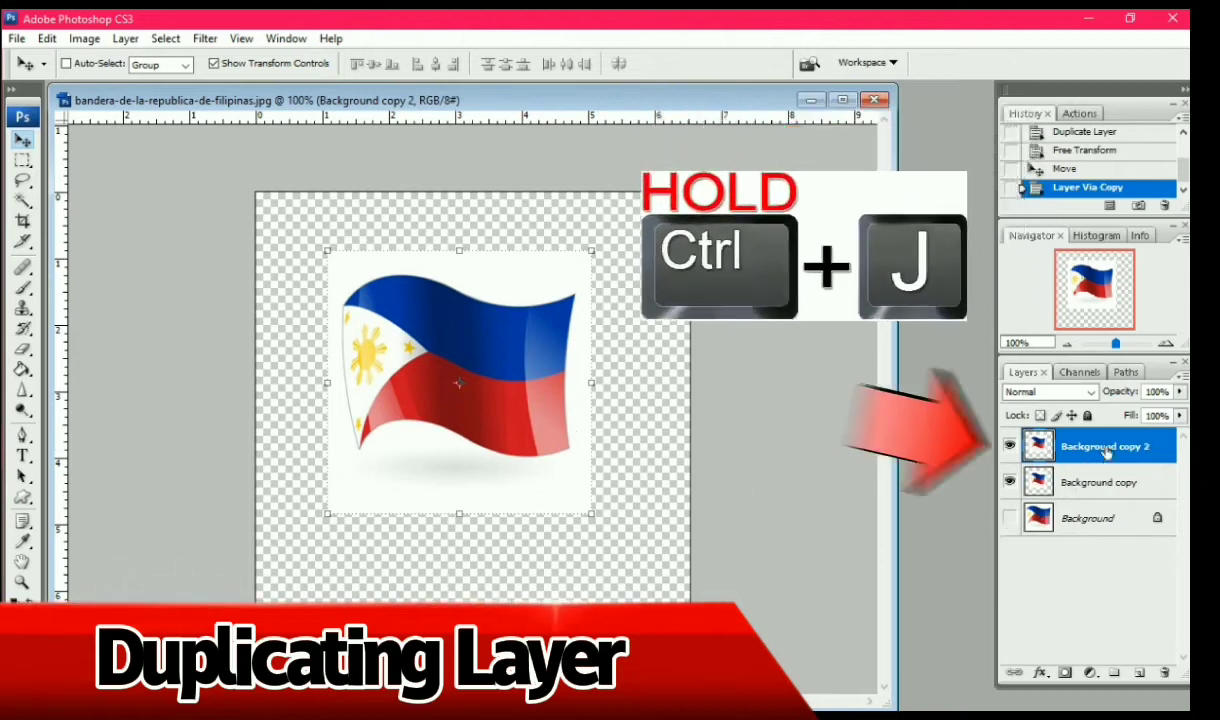
- Move the duplicate flag to the lower-right corner of the canvas and Background copy to the upper-left area
{"action": "left_click_drag", "start_coordinate": [519, 379], "coordinate": [645, 501]}
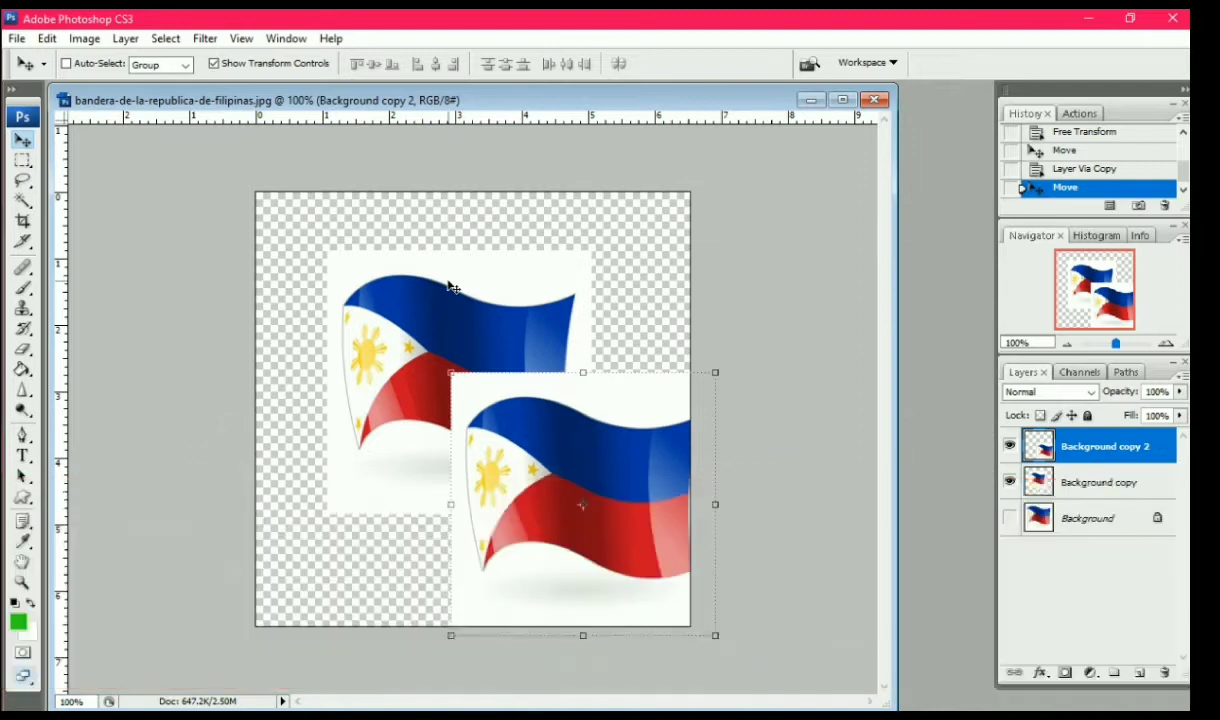
{"action": "left_click", "coordinate": [452, 288], "text": "ctrl"}
{"action": "left_click_drag", "start_coordinate": [531, 336], "coordinate": [429, 342]}
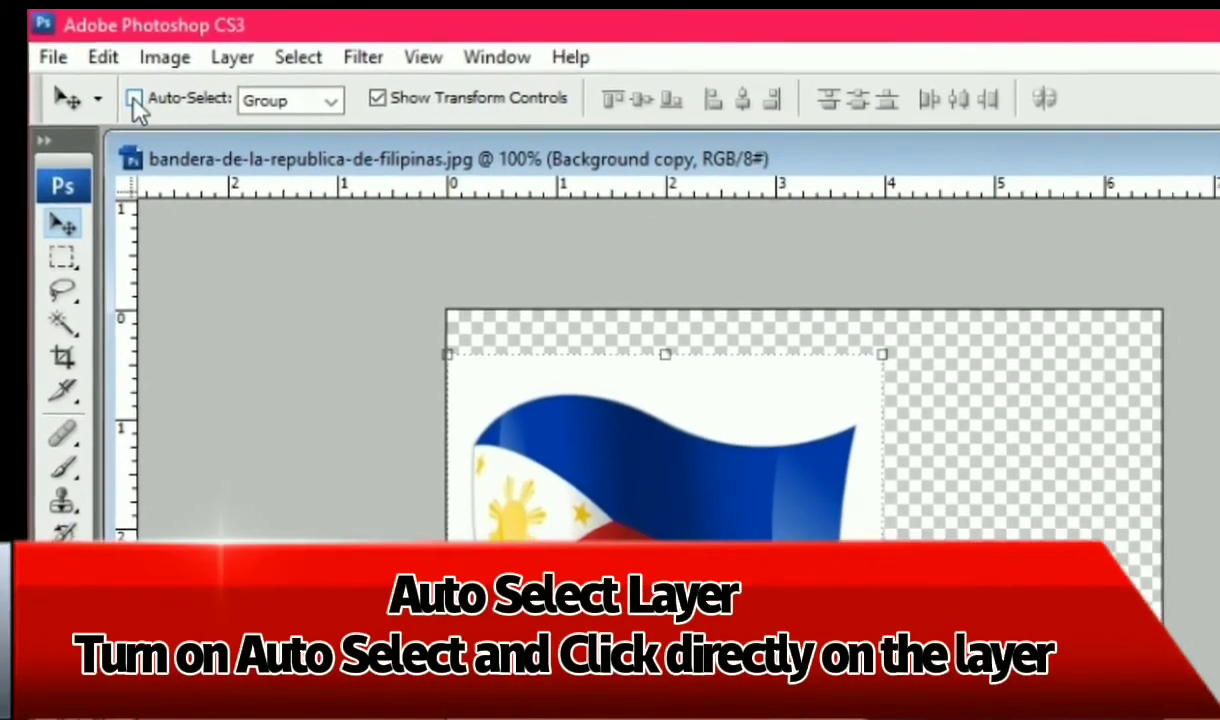
- Turn on Auto-Select for the Move tool and select Background copy 2, followed by Background copy, directly on the canvas
{"action": "left_click", "coordinate": [111, 89]}
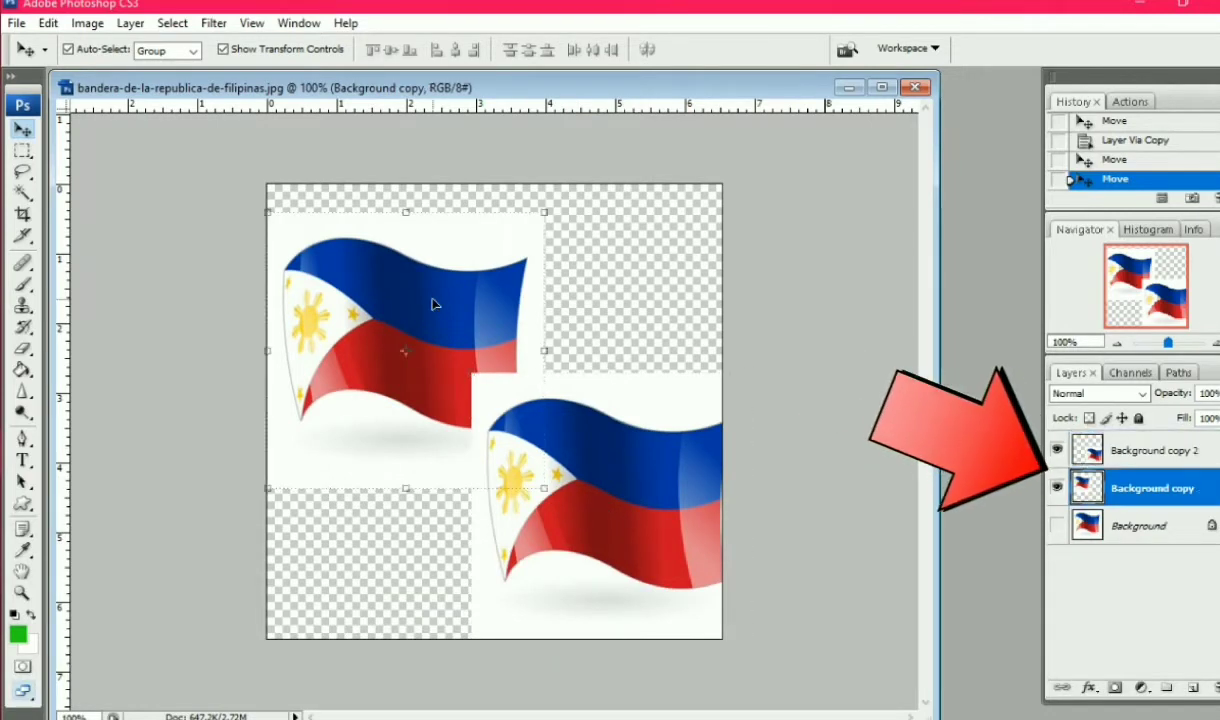
{"action": "left_click", "coordinate": [627, 529]}
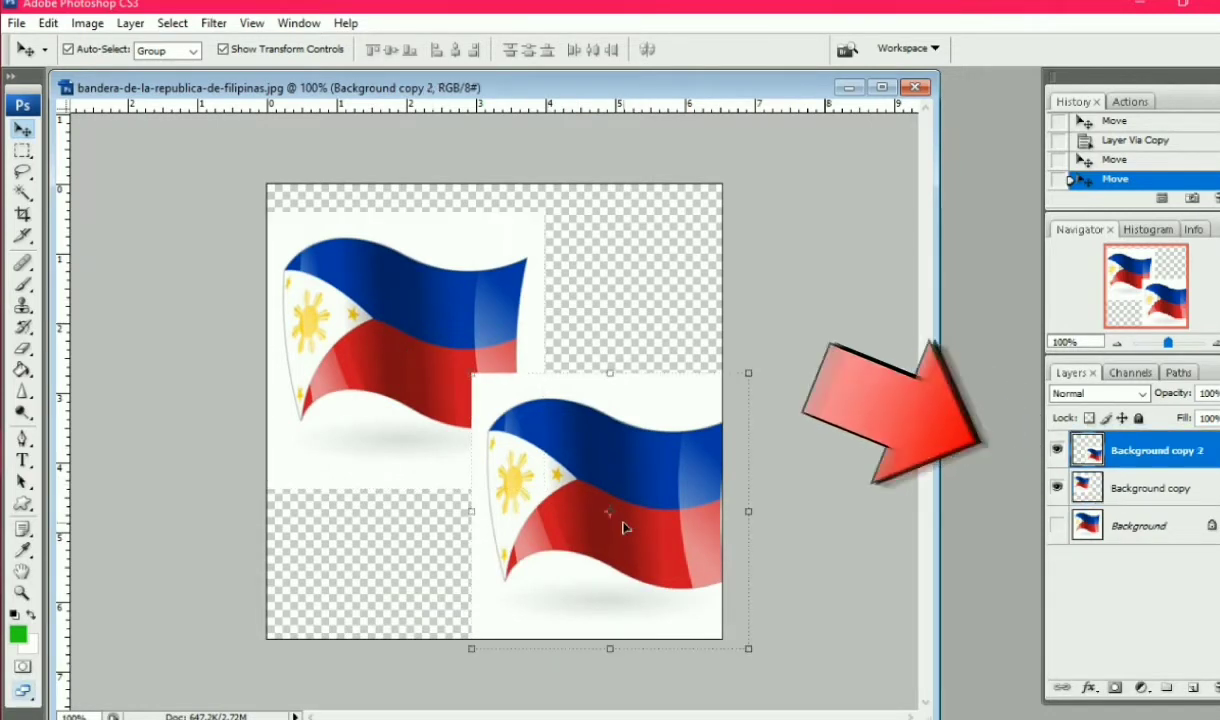
{"action": "left_click", "coordinate": [362, 261]}
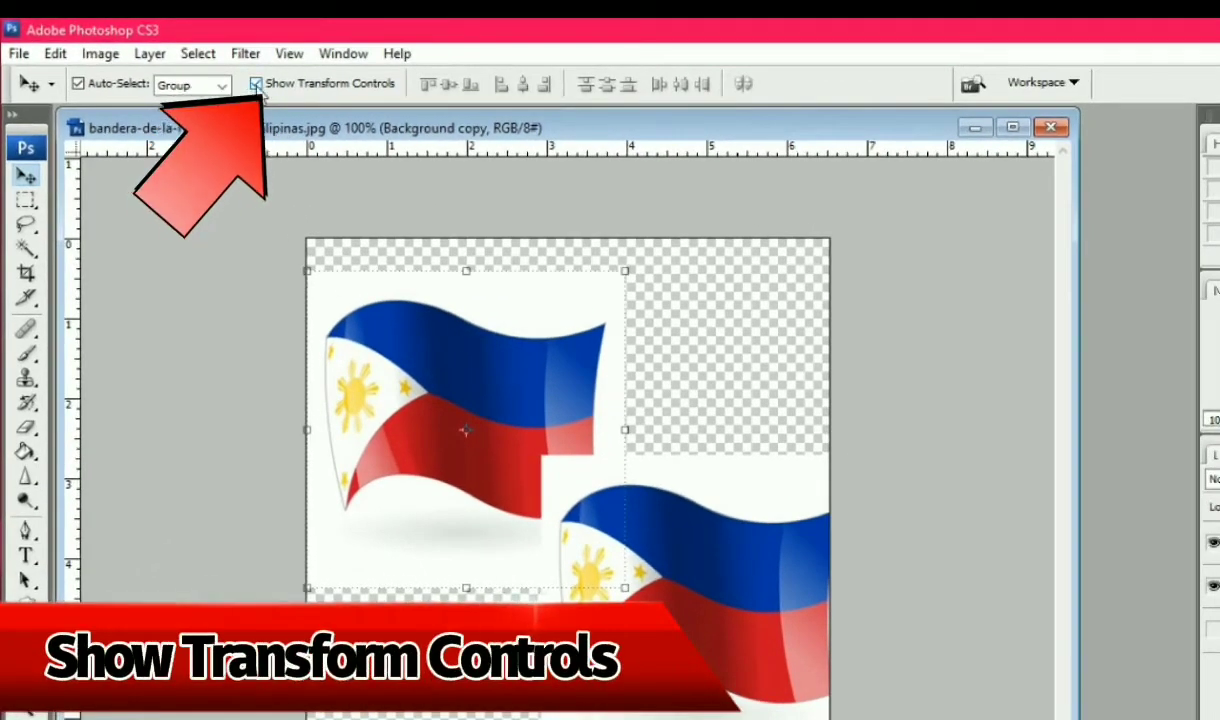
- Hide the transform controls around the selected flag and show them again
{"action": "left_click", "coordinate": [256, 85]}
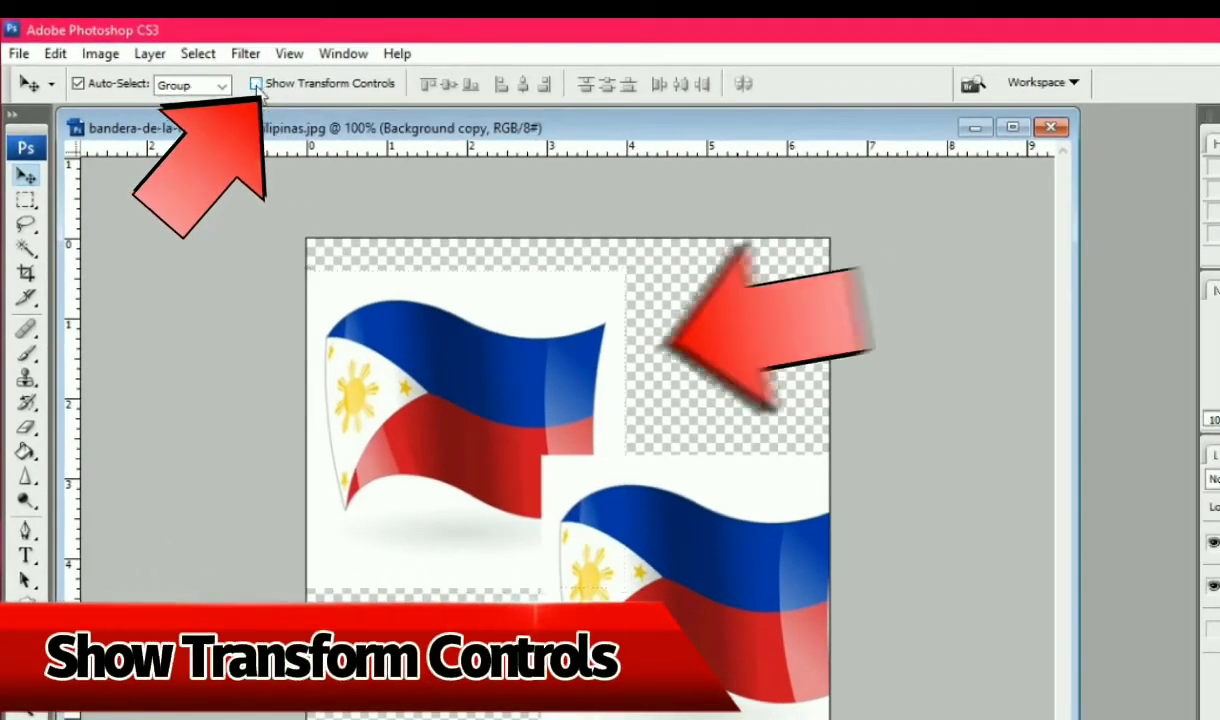
{"action": "left_click", "coordinate": [257, 86]}
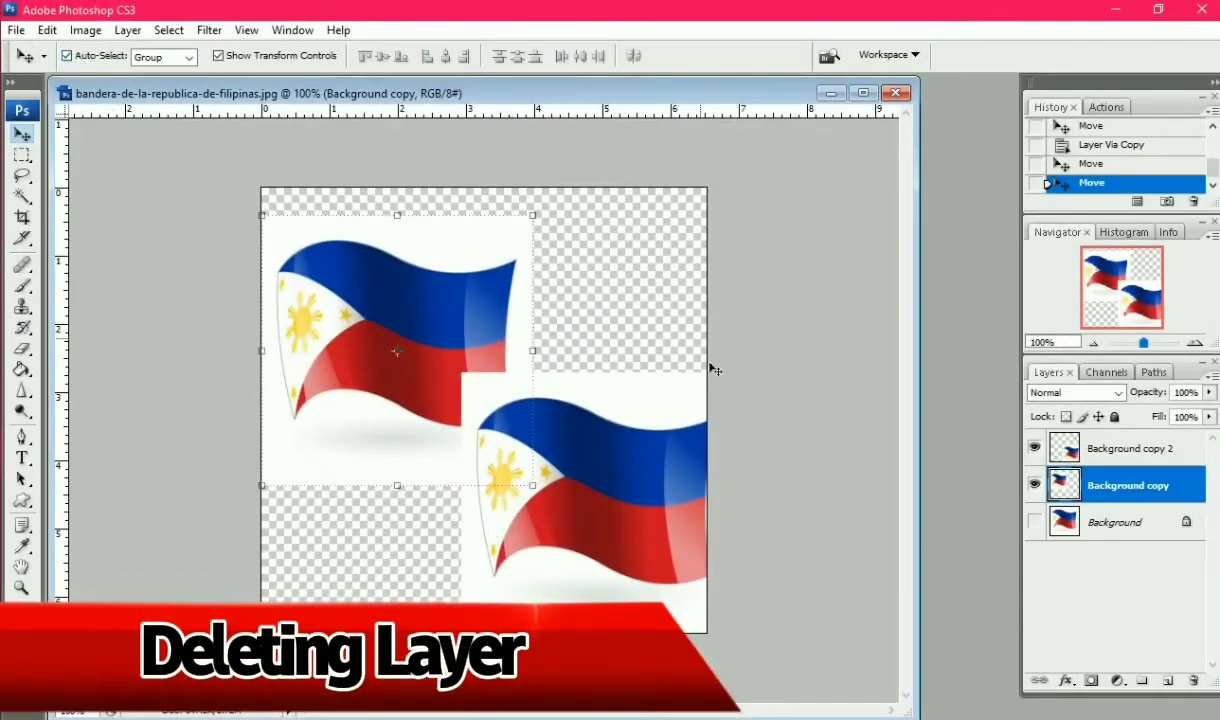
- Delete the Background copy layer
{"action": "right_click", "coordinate": [1160, 485]}
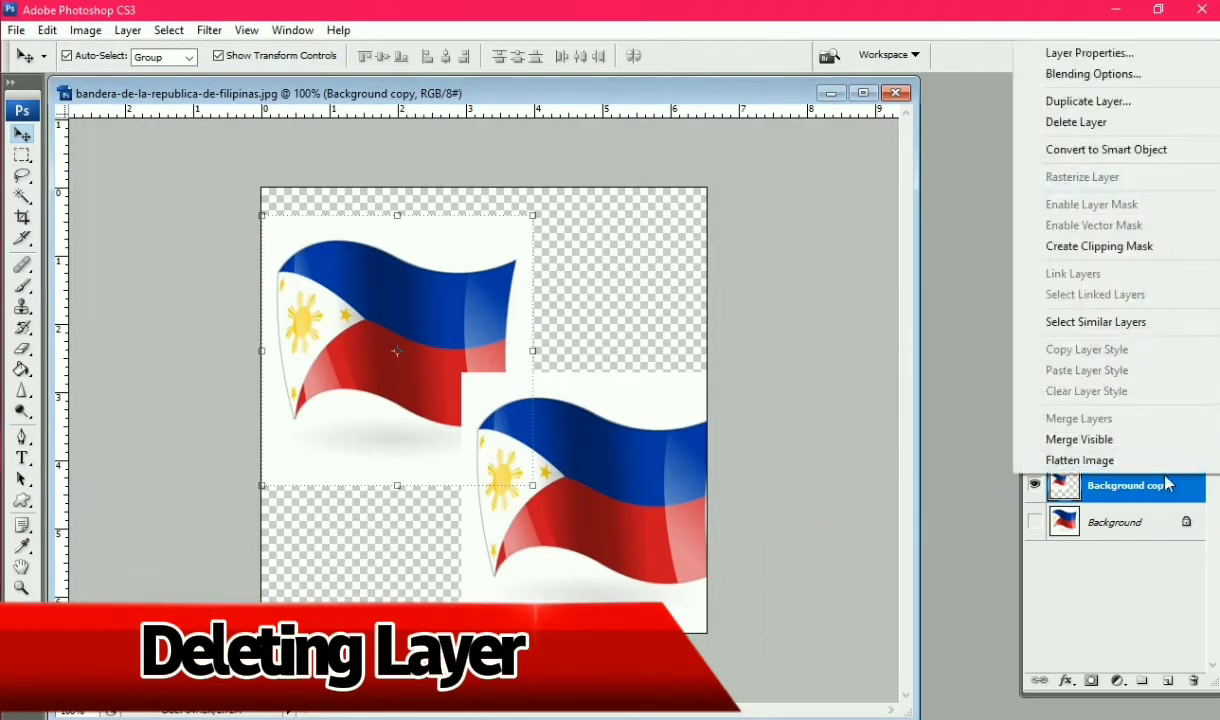
{"action": "left_click", "coordinate": [1093, 124]}
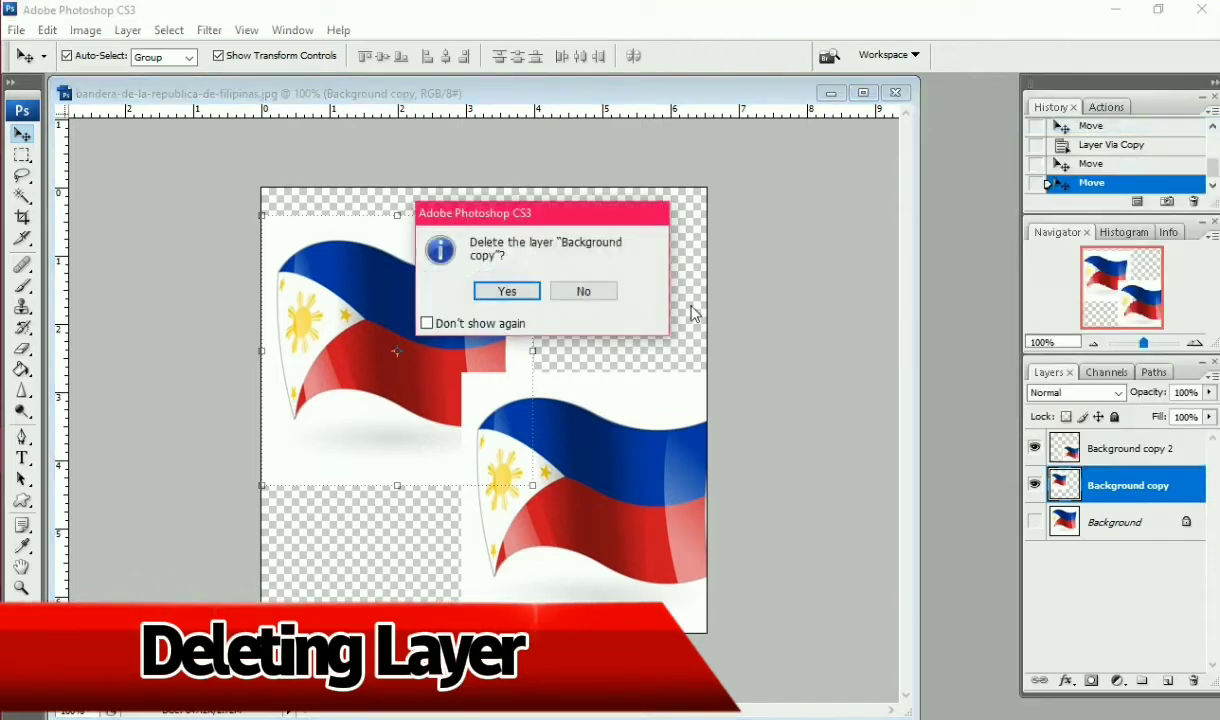
{"action": "left_click", "coordinate": [506, 292]}
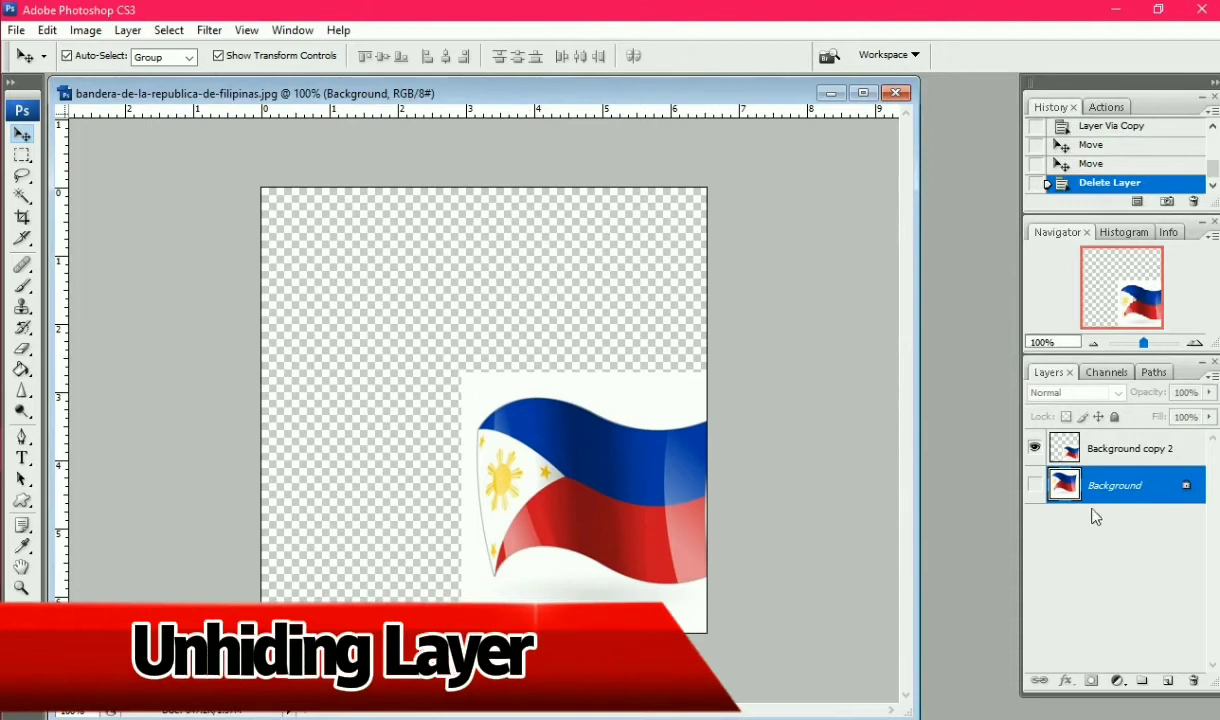
- Unhide the original Background layer and delete it
{"action": "left_click", "coordinate": [1035, 485]}
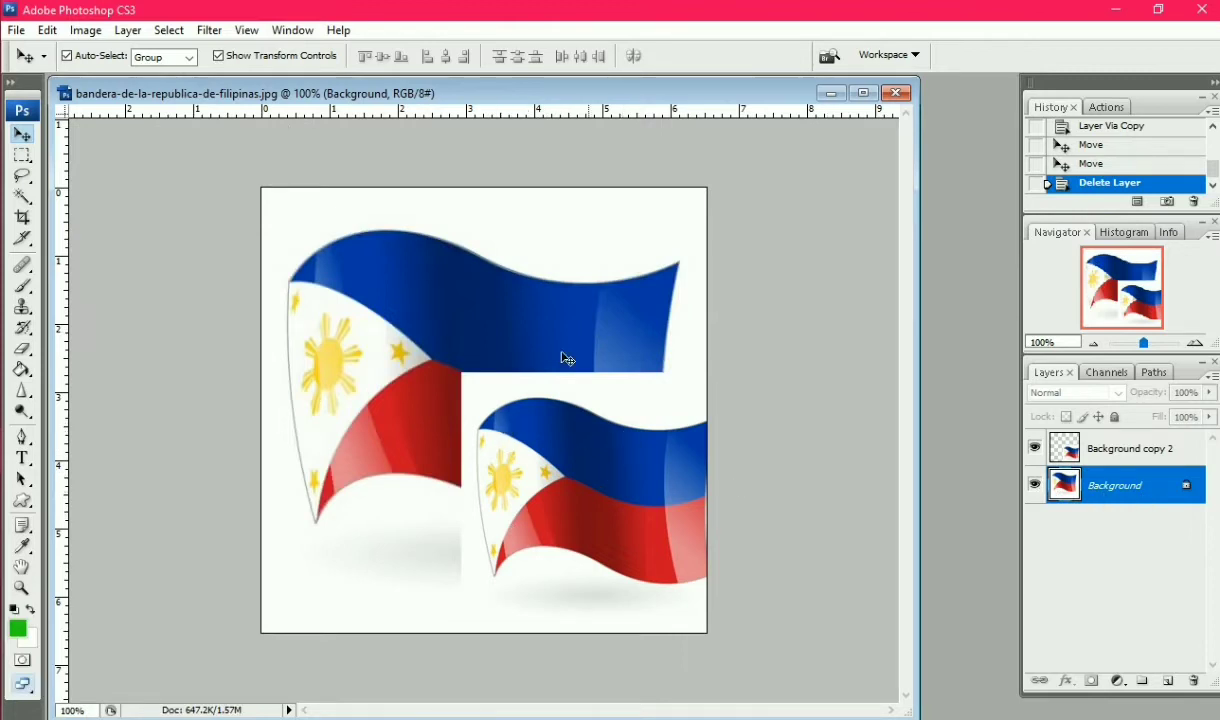
{"action": "right_click", "coordinate": [1147, 489]}
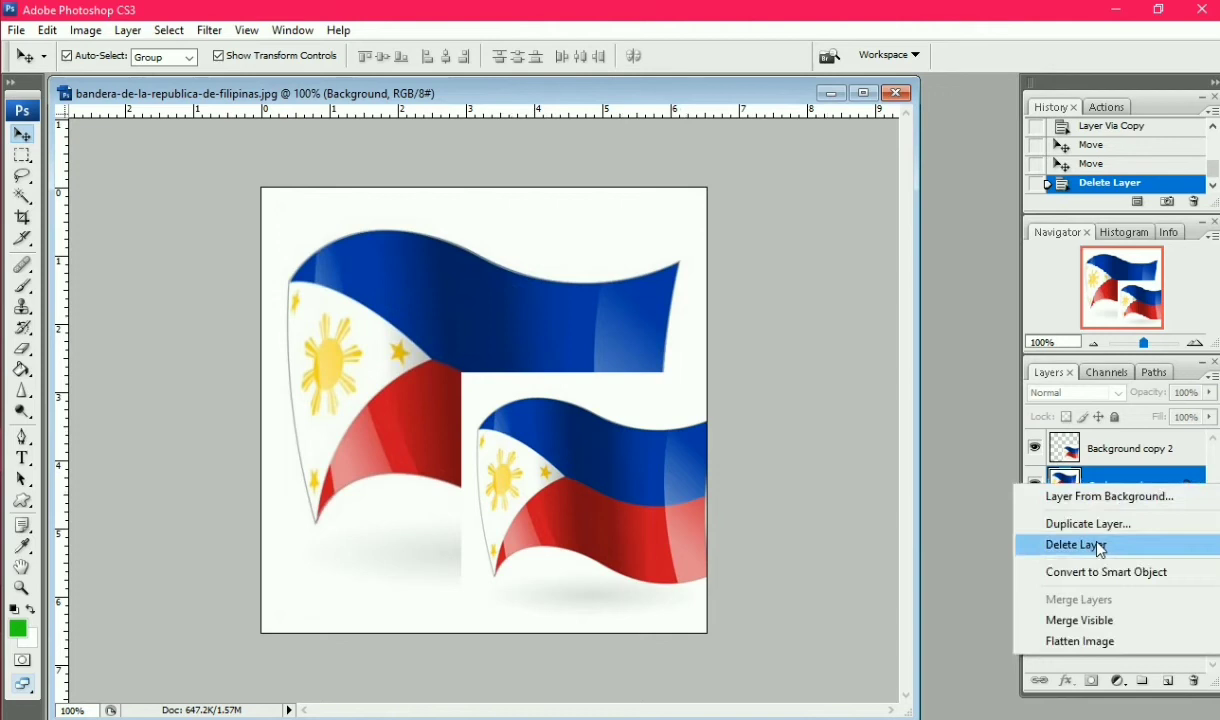
{"action": "left_click", "coordinate": [1075, 545]}
{"action": "left_click", "coordinate": [509, 293]}
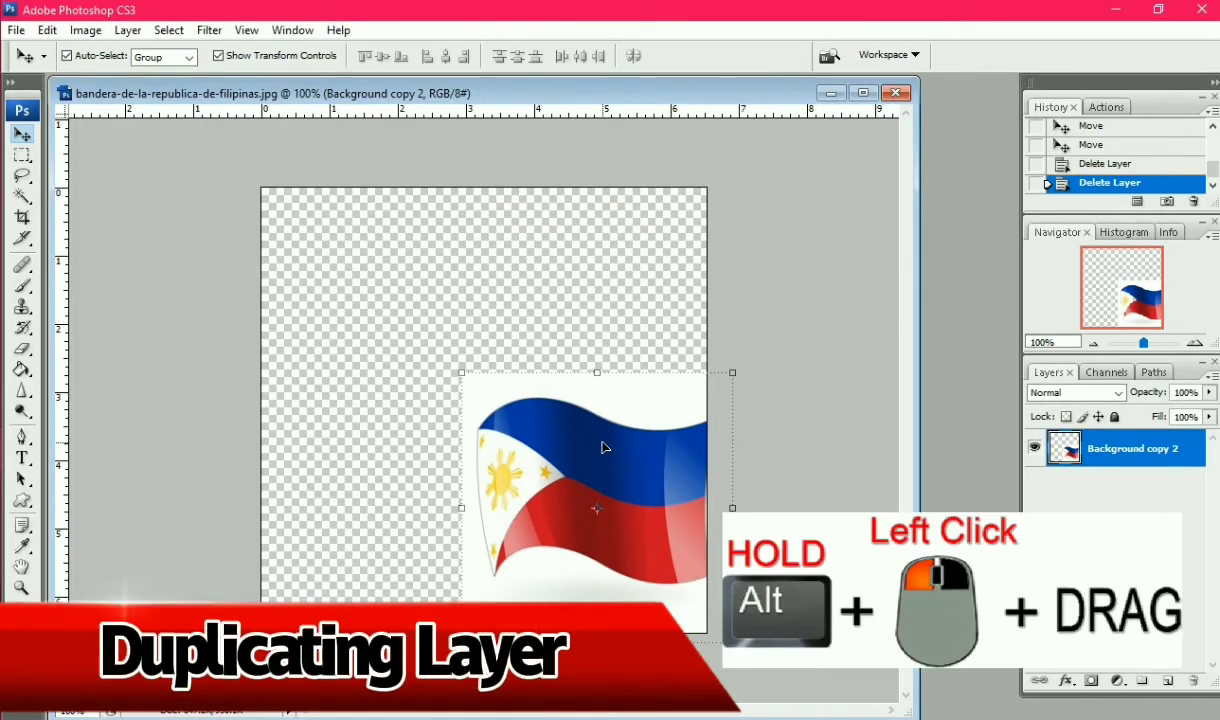
- Duplicate the flag layer directly on the canvas, placing copies at the upper right, upper left and lower left
{"action": "left_click_drag", "start_coordinate": [603, 447], "coordinate": [569, 229]}
{"action": "left_click_drag", "start_coordinate": [362, 305], "coordinate": [362, 460]}
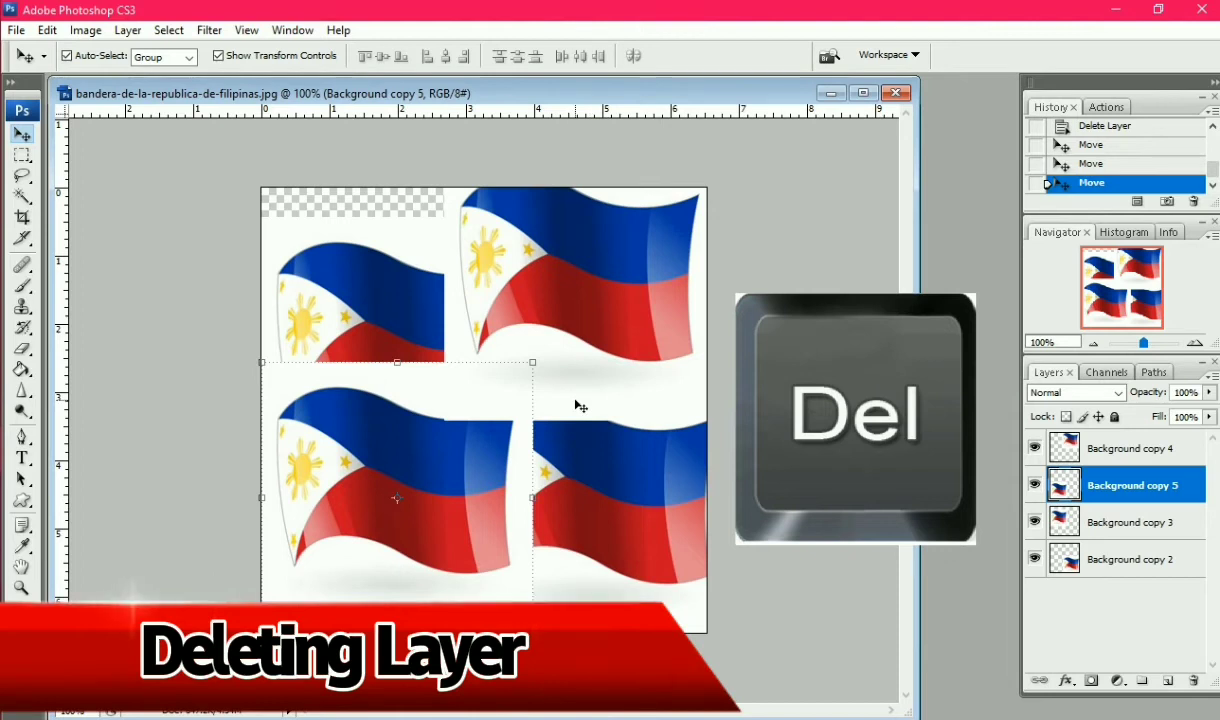
- Remove the duplicated flag layers Background copy 5, 4 and 3
{"action": "key", "text": "Delete"}
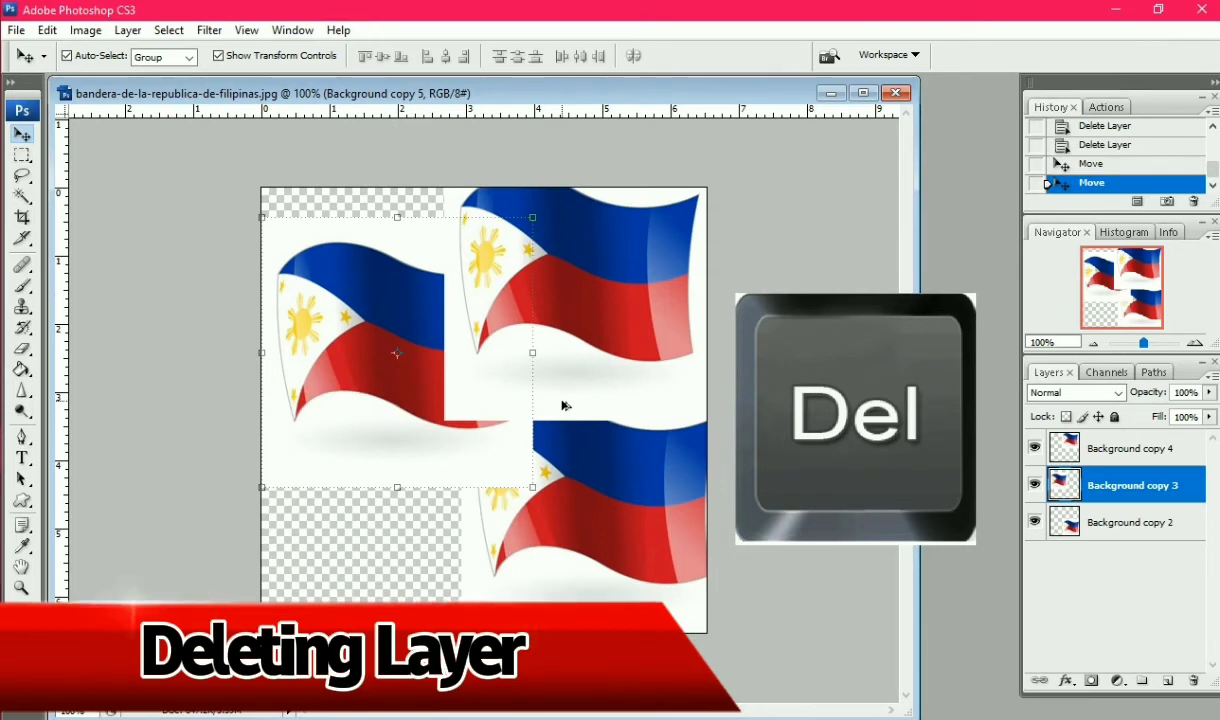
{"action": "key", "text": "ctrl+z"}
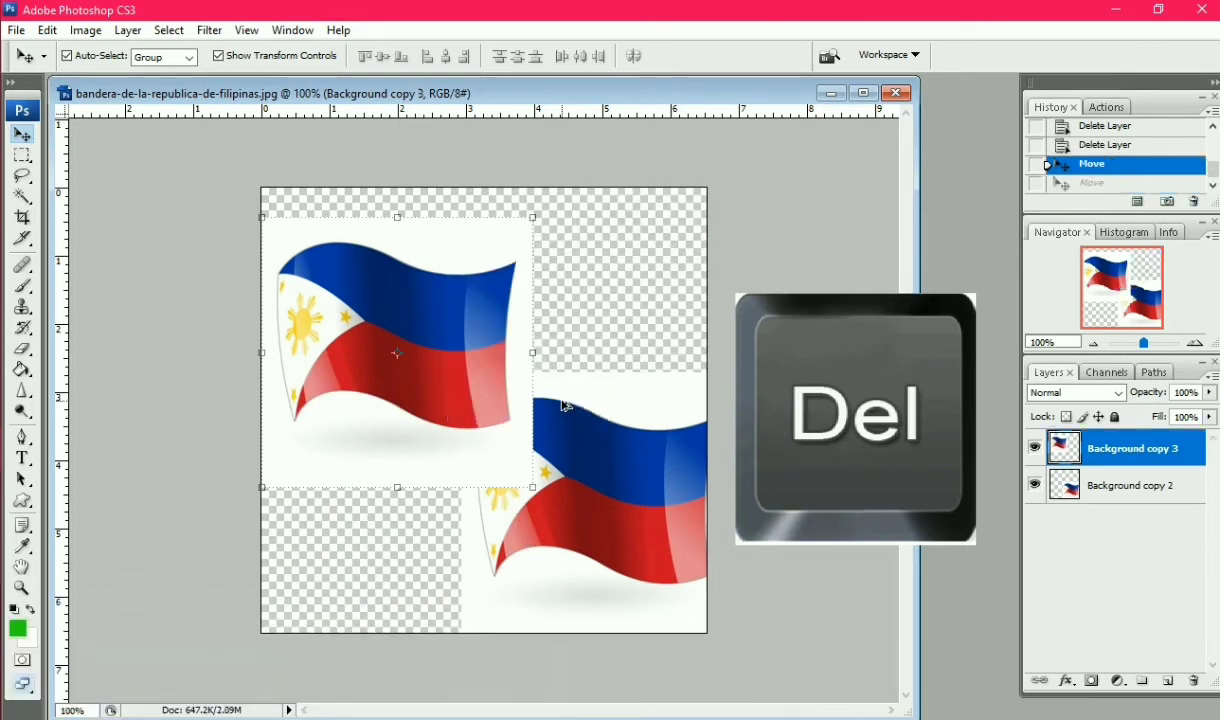
{"action": "key", "text": "Delete"}
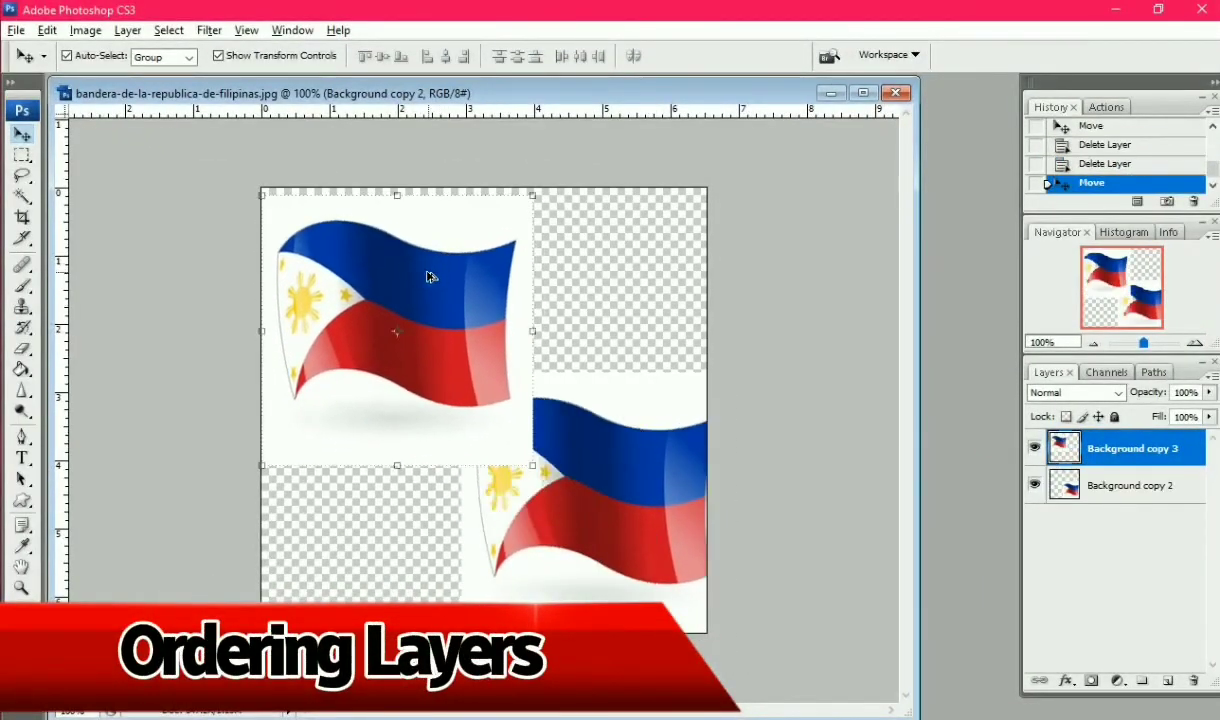
- Duplicate the flag into the canvas's upper-right and lower-left areas, and reorder the layers from top to bottom as Background copy 2, 5, 3, 4
{"action": "left_click_drag", "start_coordinate": [430, 275], "coordinate": [632, 300]}
{"action": "left_click_drag", "start_coordinate": [400, 300], "coordinate": [420, 447]}
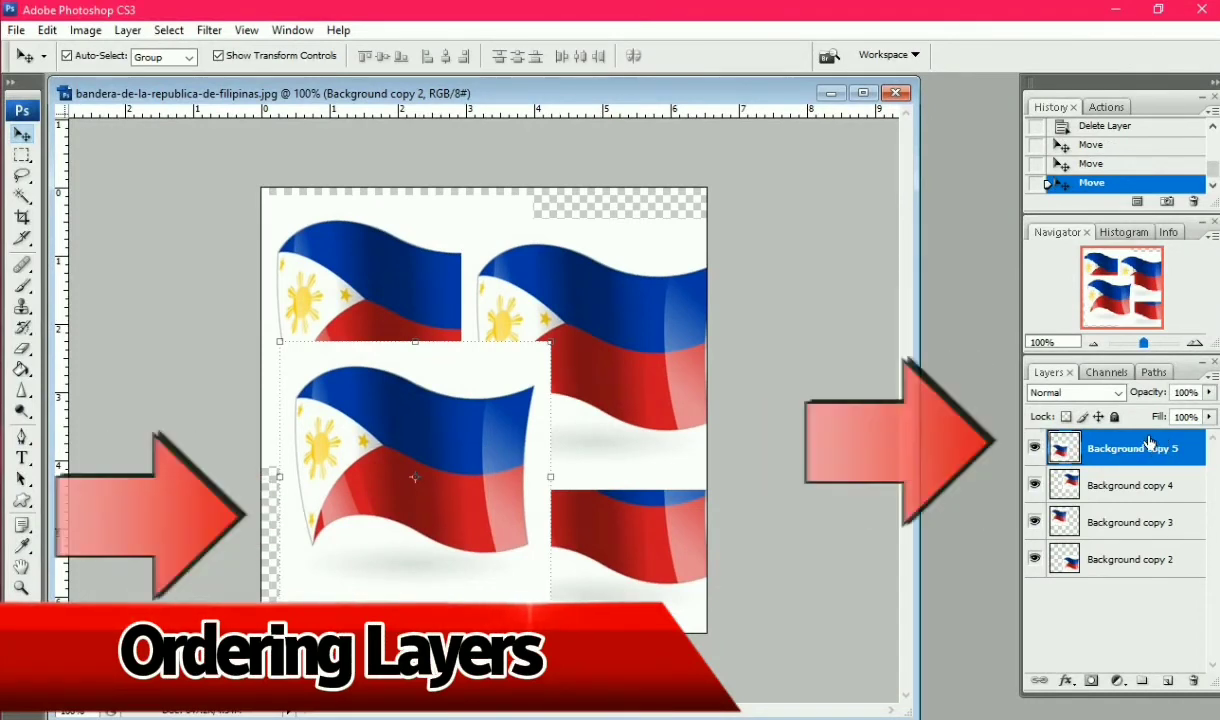
{"action": "left_click_drag", "start_coordinate": [1150, 443], "coordinate": [1163, 486]}
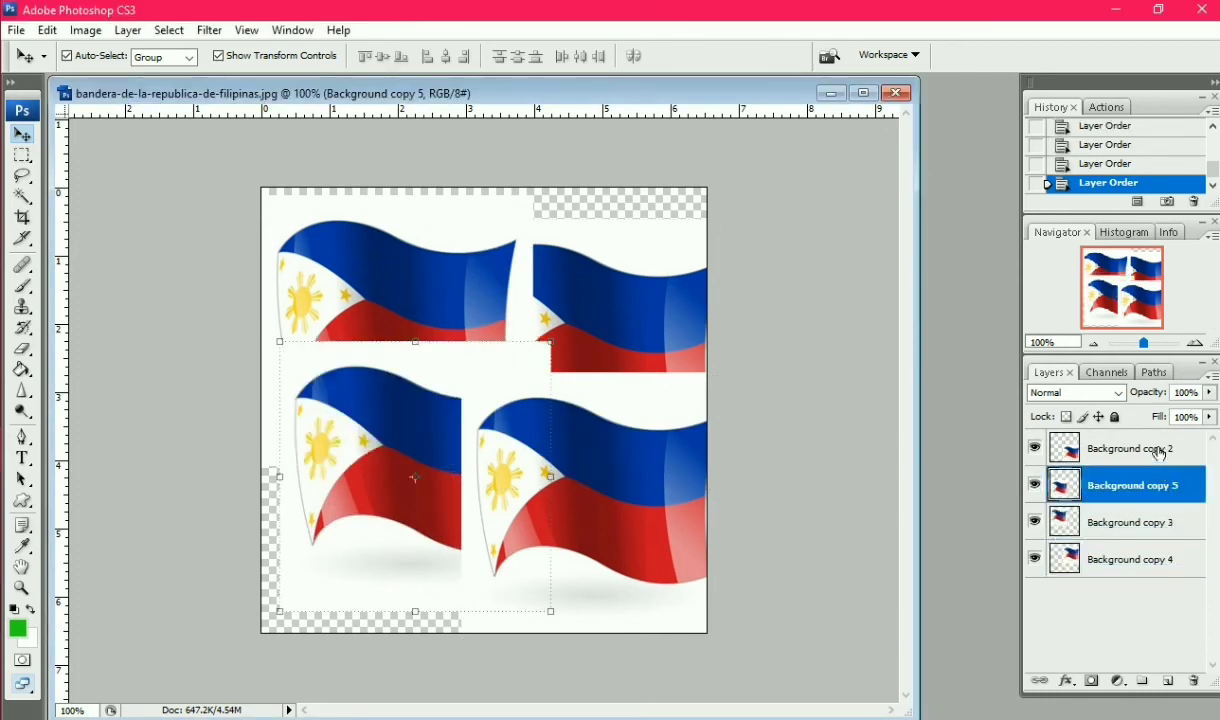
- Select Background copy 2 and send it backward three levels to the bottom of the layer stack
{"action": "left_click", "coordinate": [1158, 453]}
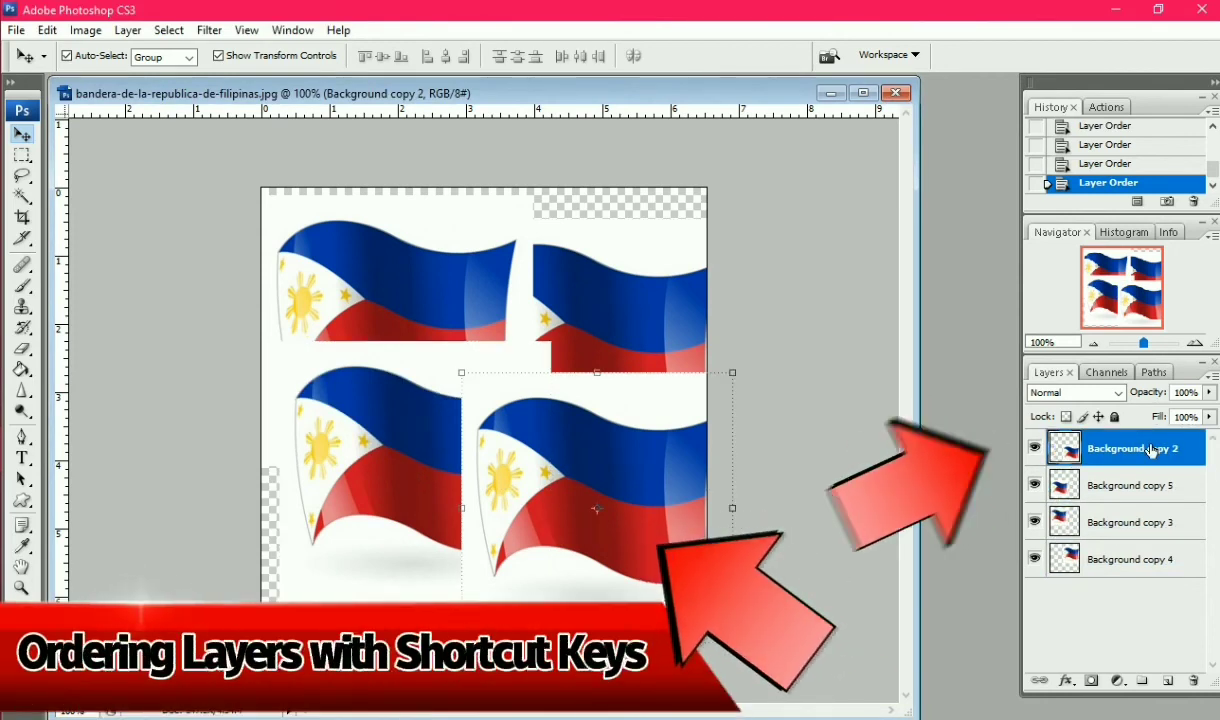
{"action": "key", "text": "ctrl+bracketleft"}
{"action": "key", "text": "ctrl+bracketleft"}
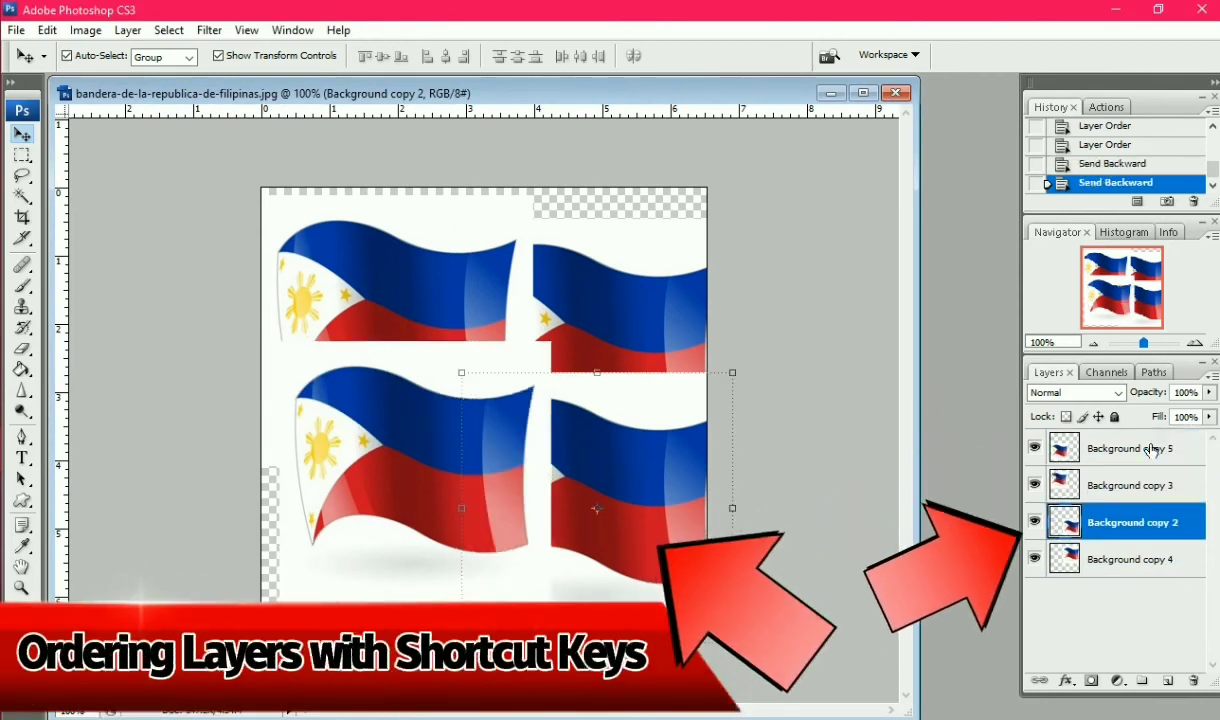
{"action": "key", "text": "ctrl+bracketleft"}
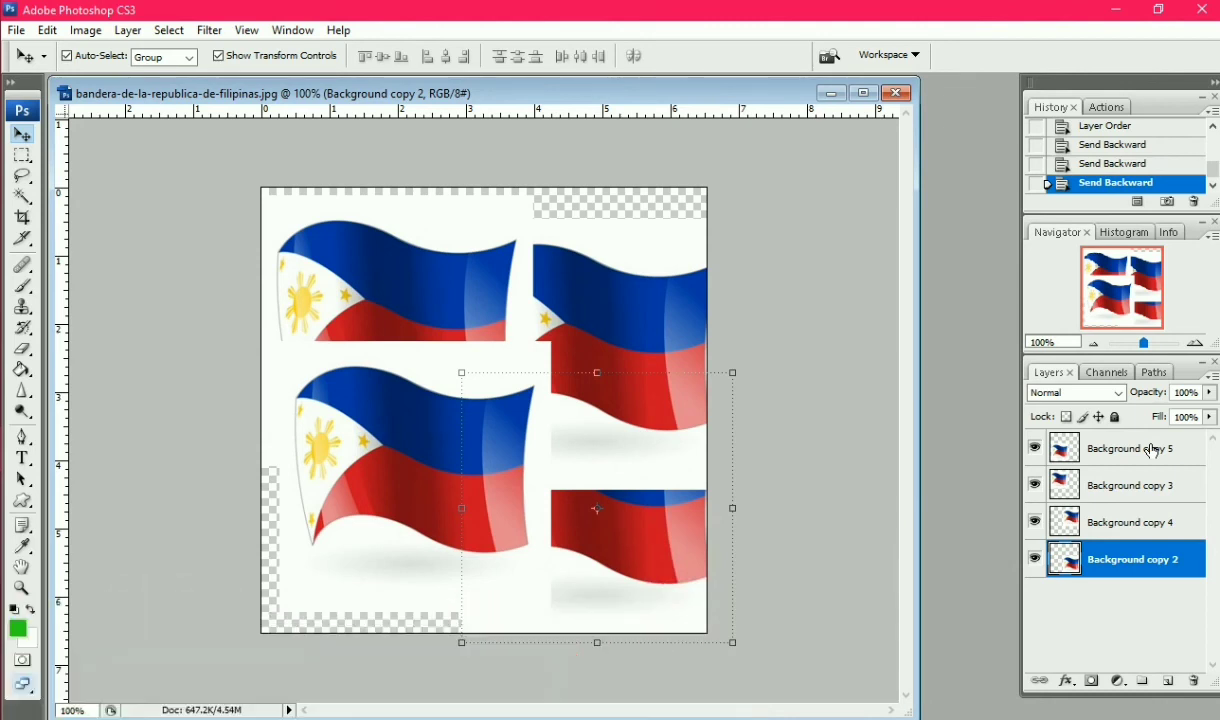
- Bring Background copy 2 forward three levels to the top of the layer stack
{"action": "key", "text": "ctrl+bracketright"}
{"action": "key", "text": "ctrl+bracketright"}
{"action": "key", "text": "ctrl+bracketright"}
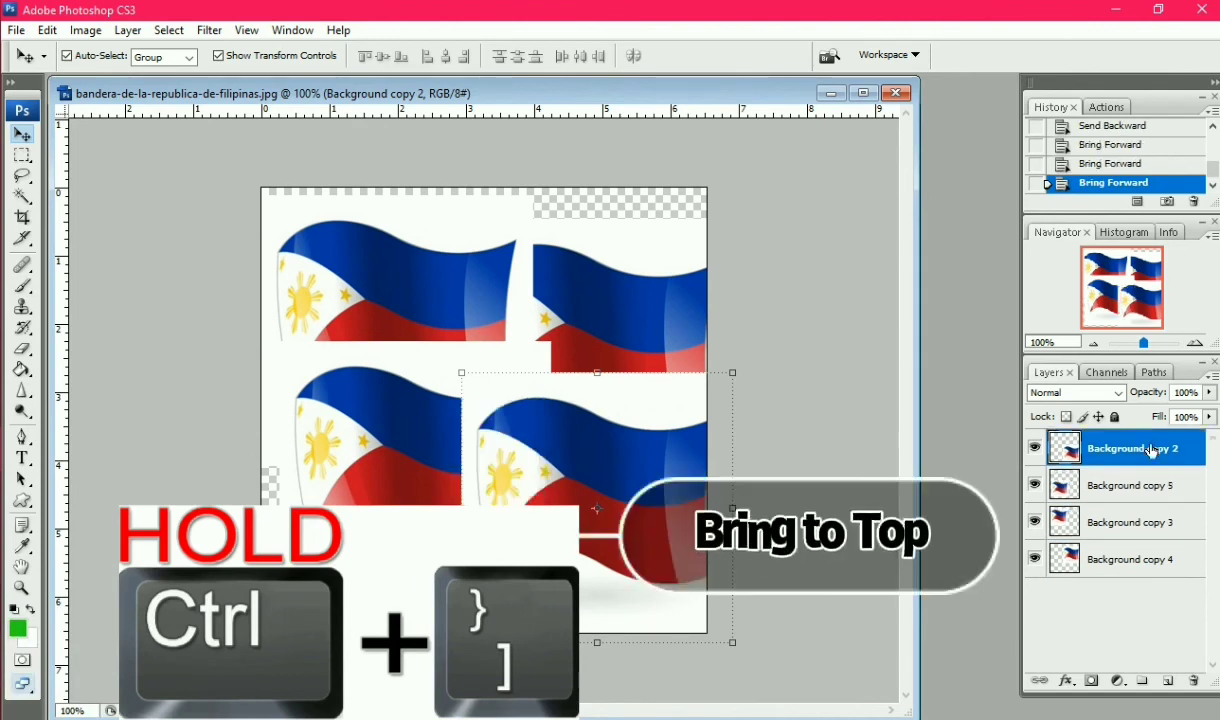